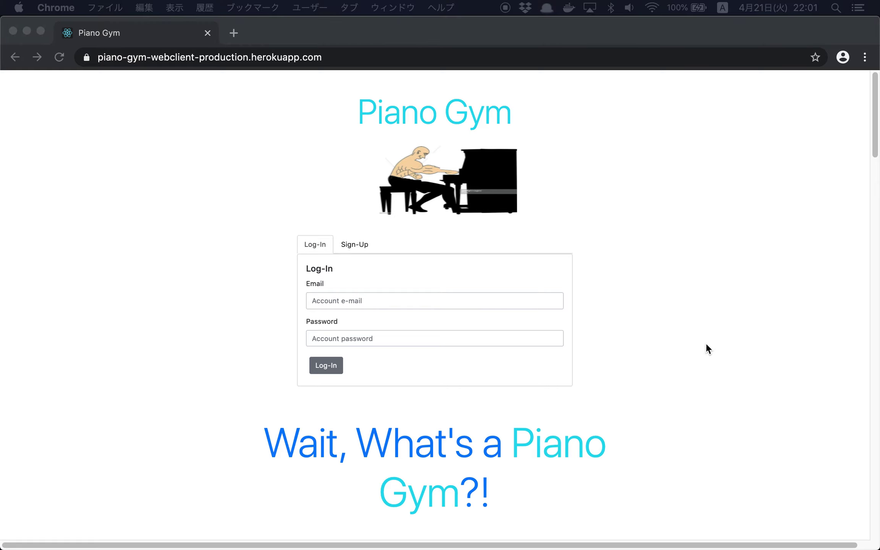
Log in to Piano Gym with the account e-mail and password, and dismiss the browser's offer to save the password
{"action": "left_click", "coordinate": [523, 307]}
{"action": "left_click", "coordinate": [514, 300]}
{"action": "left_click", "coordinate": [507, 339]}
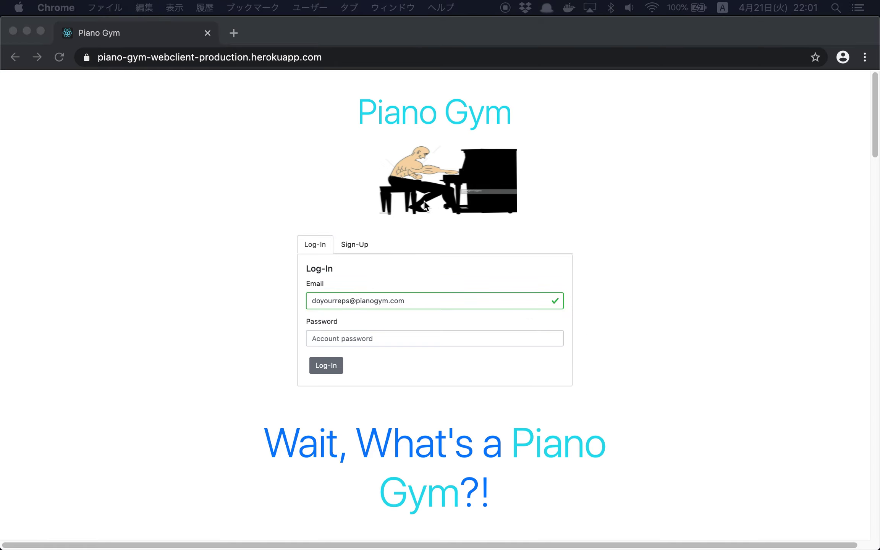
{"action": "key", "text": "super+Tab"}
{"action": "left_click", "coordinate": [461, 340]}
{"action": "key", "text": "super+v"}
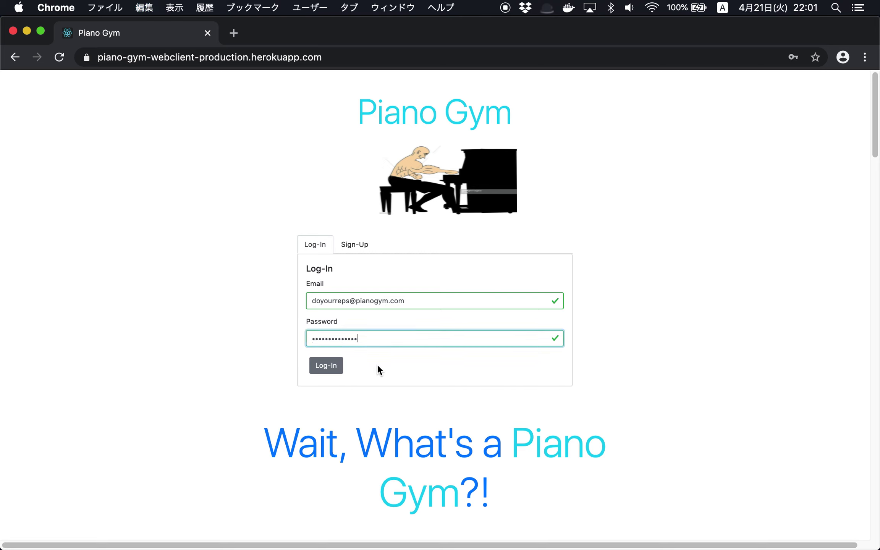
{"action": "left_click", "coordinate": [325, 367]}
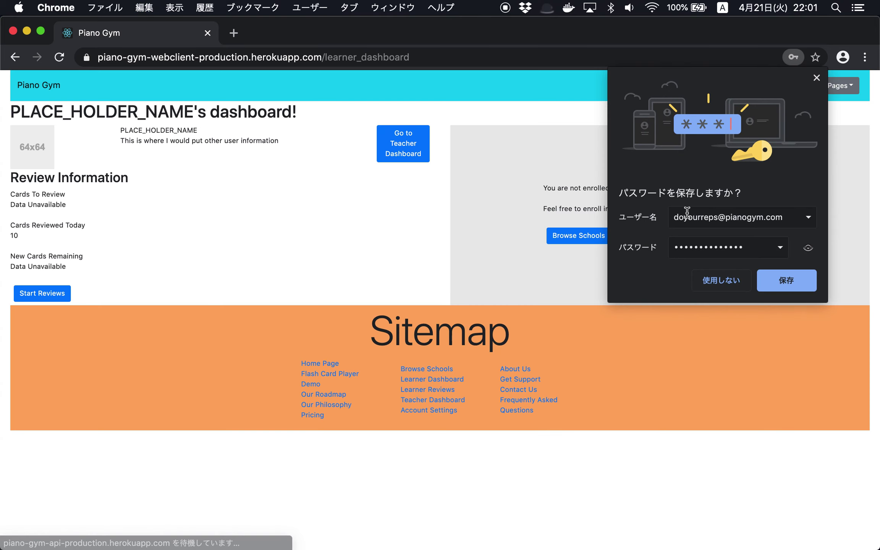
{"action": "left_click", "coordinate": [815, 72]}
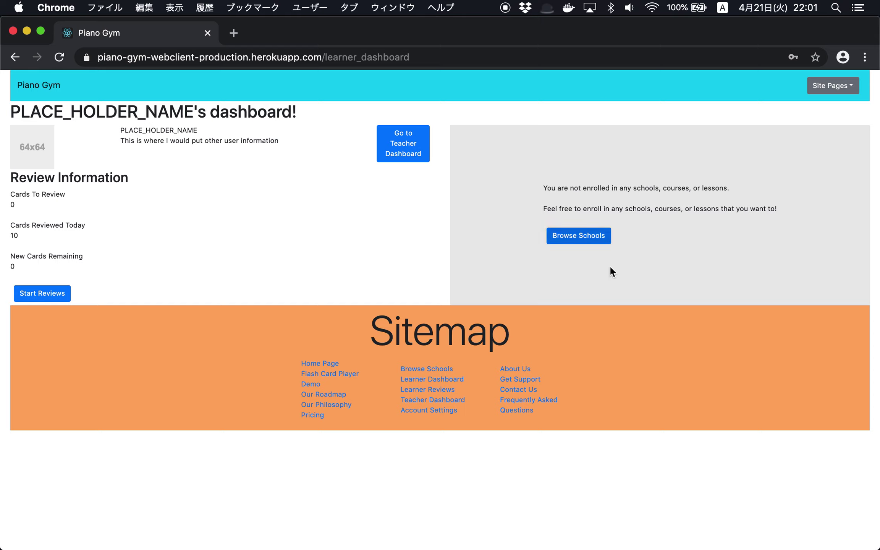
Enroll in Piano Gym's Simple Songs and Simple Scales courses from the school list, and unenroll from the Piano Gym school
{"action": "left_click", "coordinate": [577, 237]}
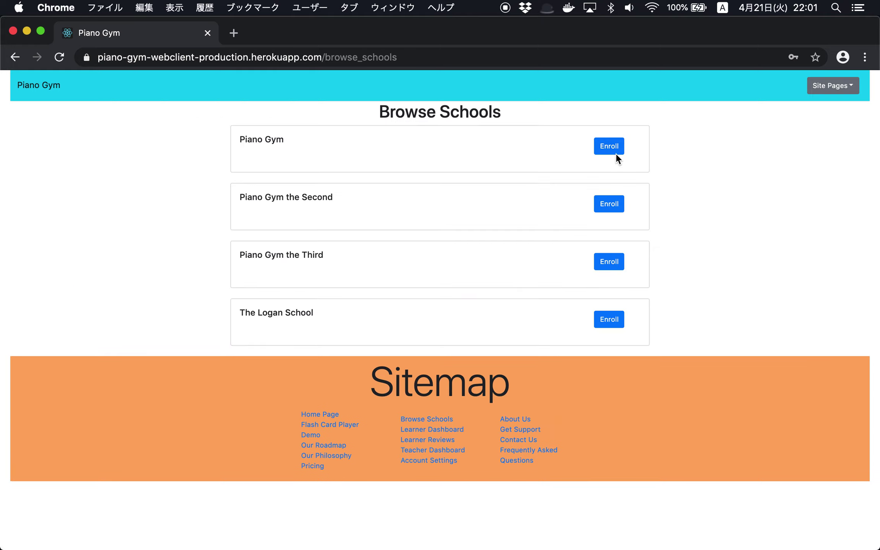
{"action": "left_click", "coordinate": [546, 152]}
{"action": "left_click", "coordinate": [588, 195]}
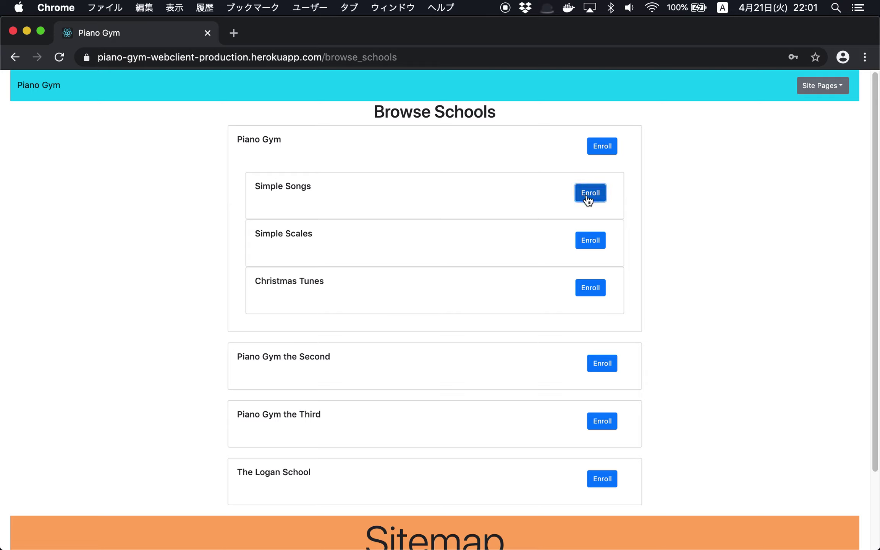
{"action": "left_click", "coordinate": [589, 240]}
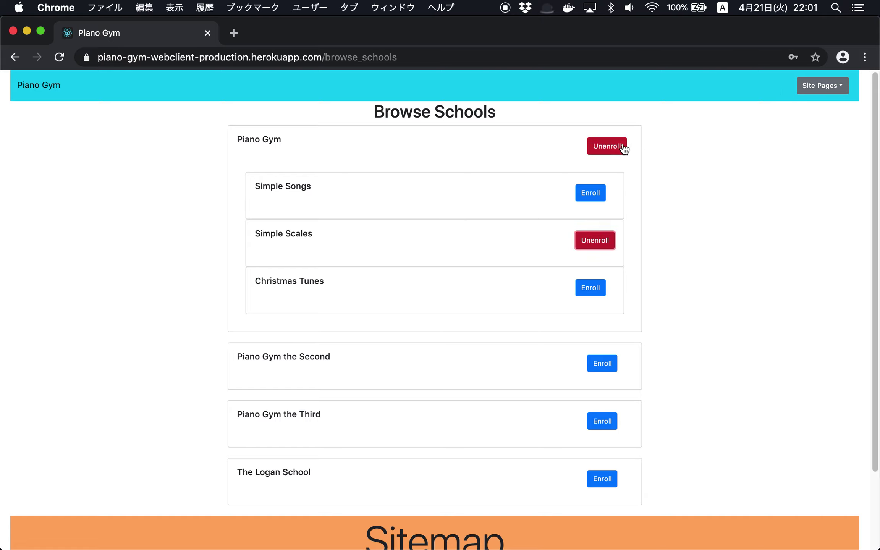
{"action": "left_click", "coordinate": [621, 147]}
Return to the learner dashboard and go through the teacher dashboard to the management page for Piano Gym's curriculum and resources
{"action": "left_click", "coordinate": [823, 85]}
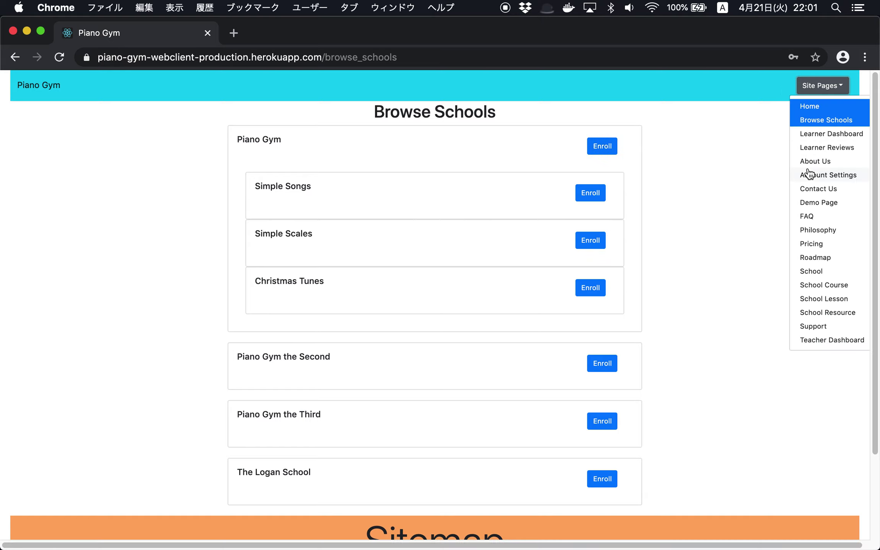
{"action": "left_click", "coordinate": [823, 139]}
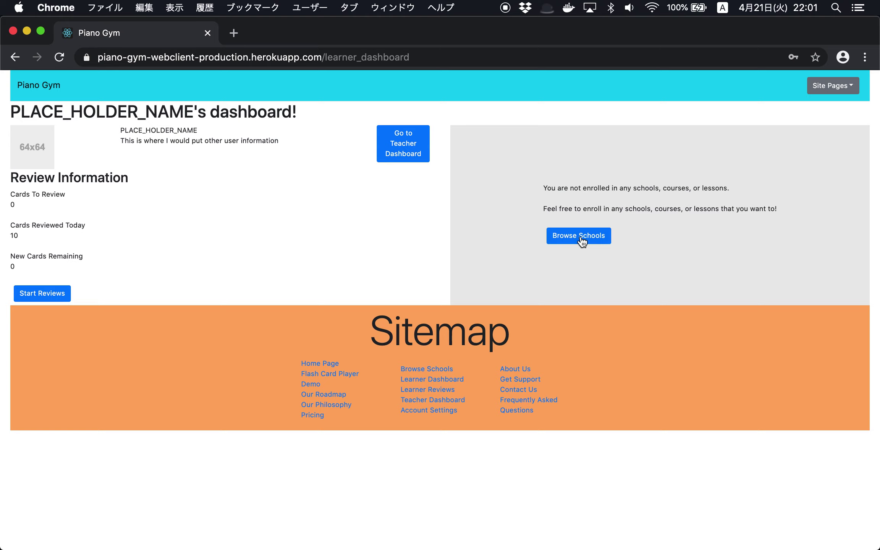
{"action": "left_click", "coordinate": [404, 156]}
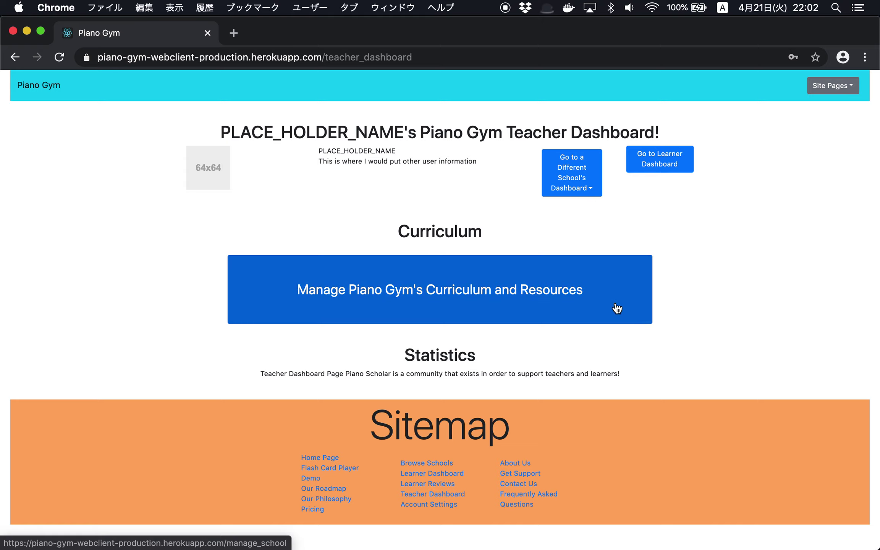
{"action": "left_click", "coordinate": [562, 283]}
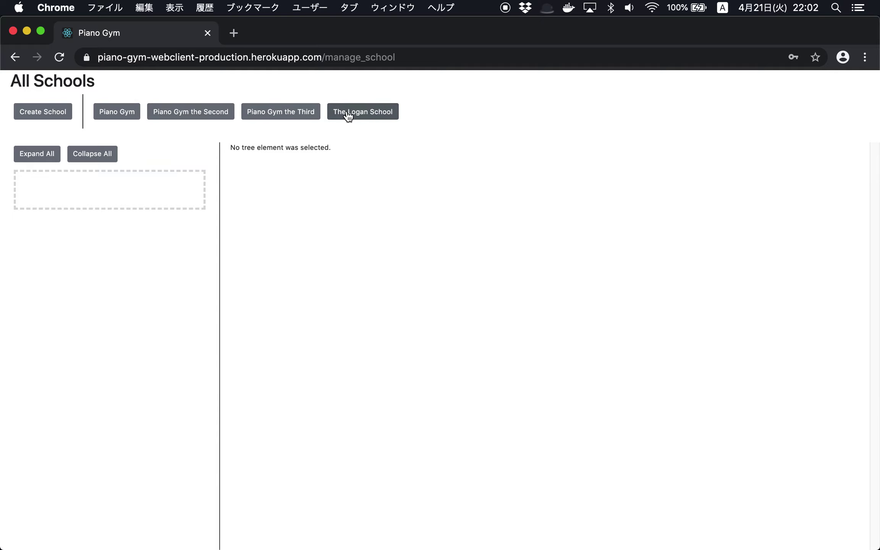
Create a school named "The Best School Ever" with the motto "Don't let your dreams be memes!"
{"action": "left_click", "coordinate": [38, 114]}
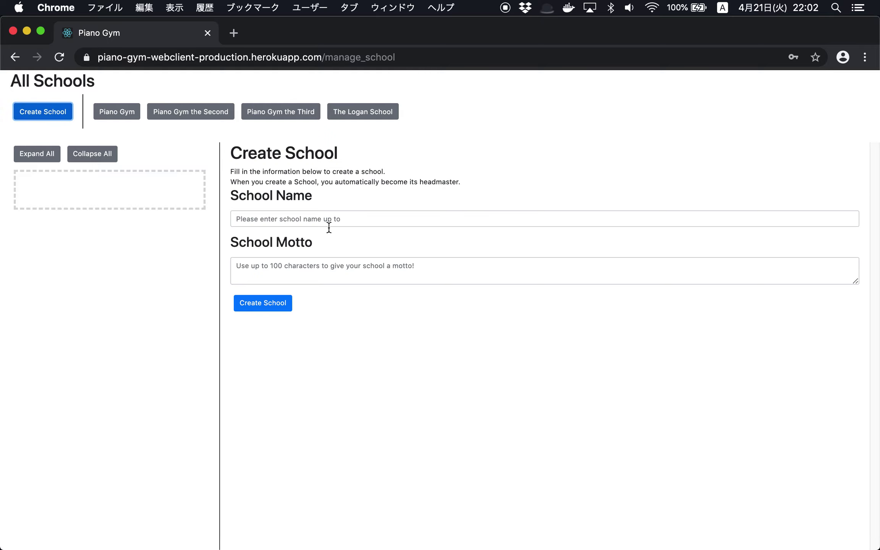
{"action": "left_click", "coordinate": [362, 223]}
{"action": "type", "text": "The "}
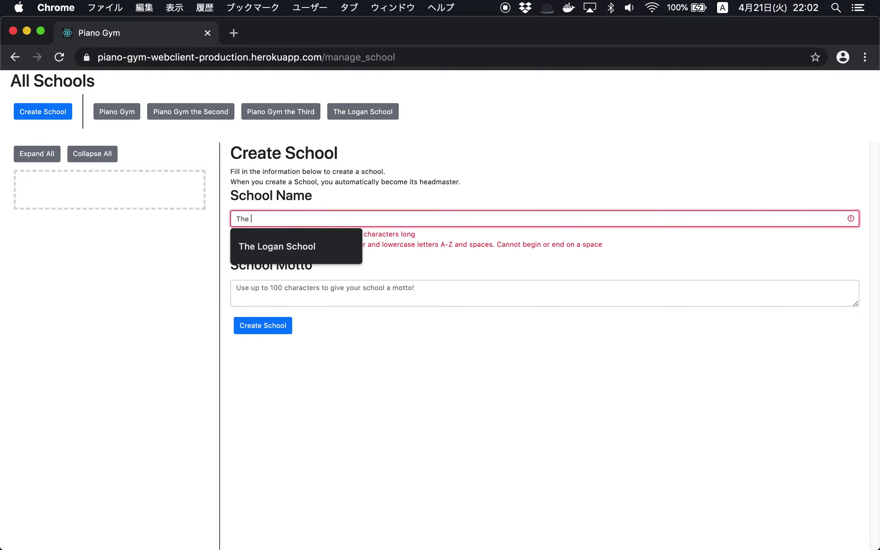
{"action": "type", "text": "Best School Ever"}
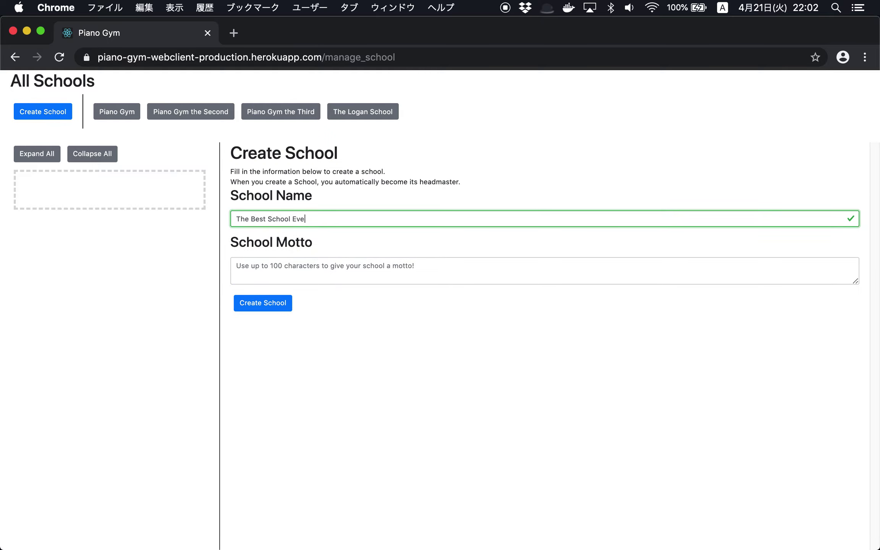
{"action": "left_click", "coordinate": [264, 306]}
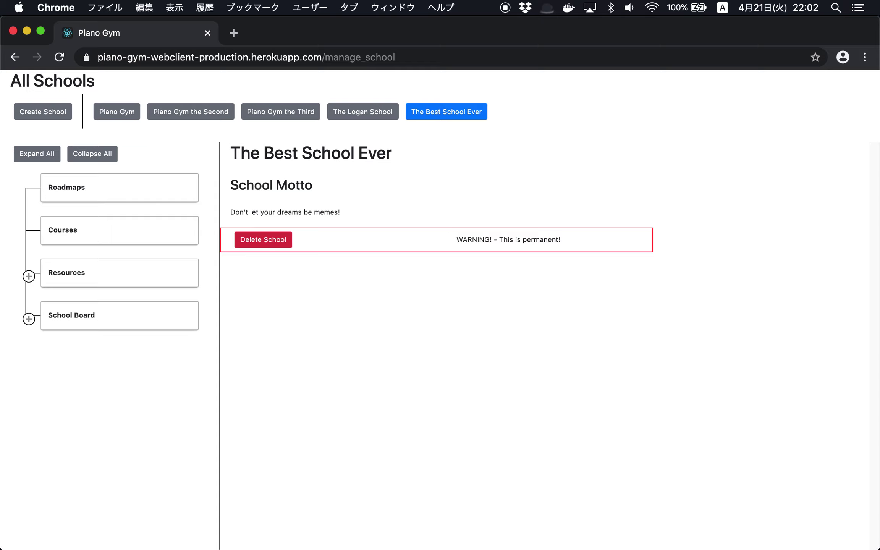
Add sheet music named "Mary Had A Little Lamb" to the new school's resources, using the matching XML file from the desktop
{"action": "left_click", "coordinate": [29, 276]}
{"action": "left_click", "coordinate": [96, 315]}
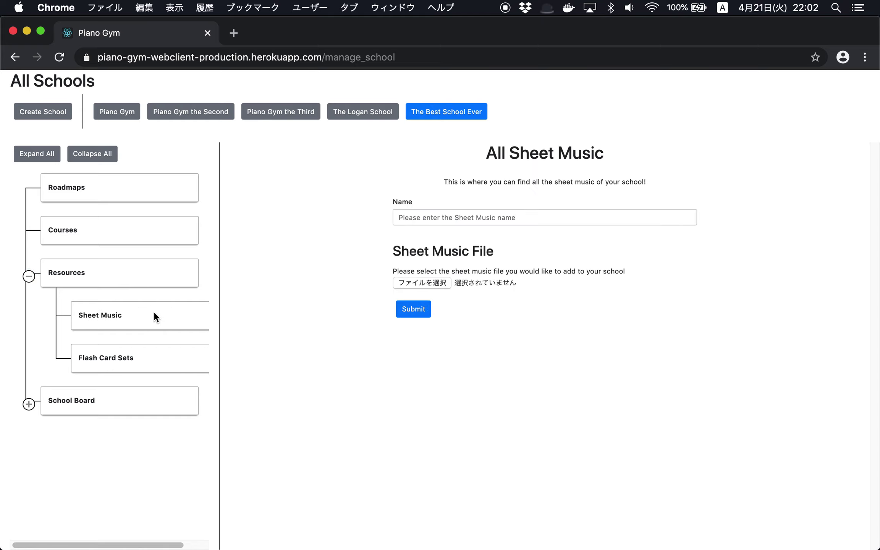
{"action": "left_click", "coordinate": [424, 217]}
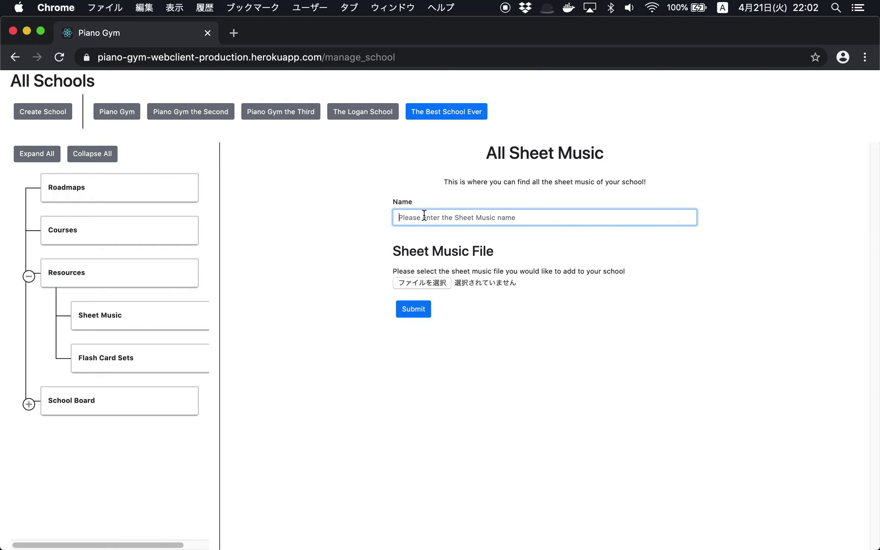
{"action": "type", "text": "Mary Had A Little Lamb"}
{"action": "left_click", "coordinate": [425, 278]}
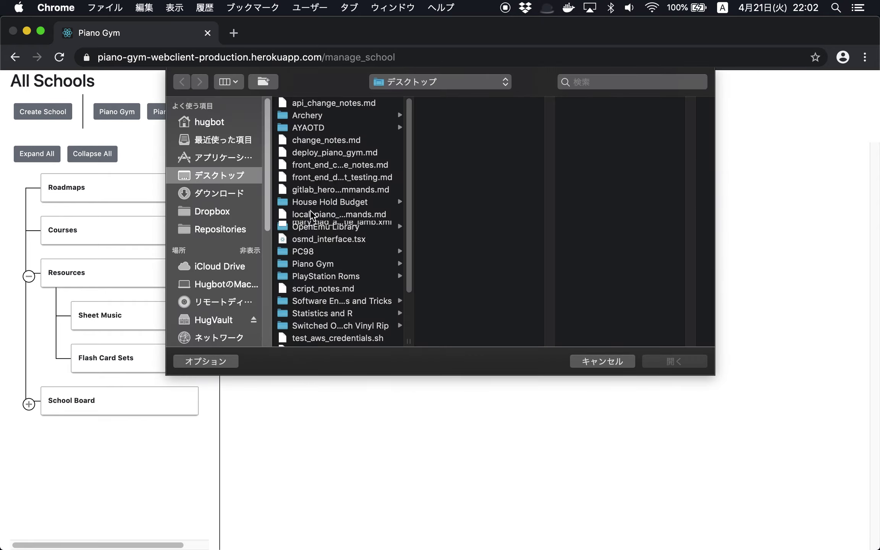
{"action": "left_click", "coordinate": [322, 227]}
{"action": "double_click", "coordinate": [322, 227]}
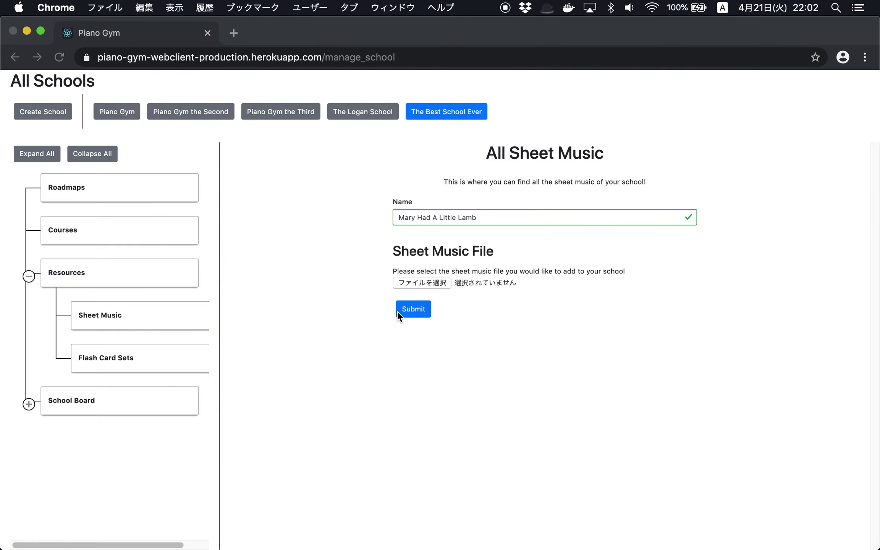
{"action": "left_click", "coordinate": [409, 310]}
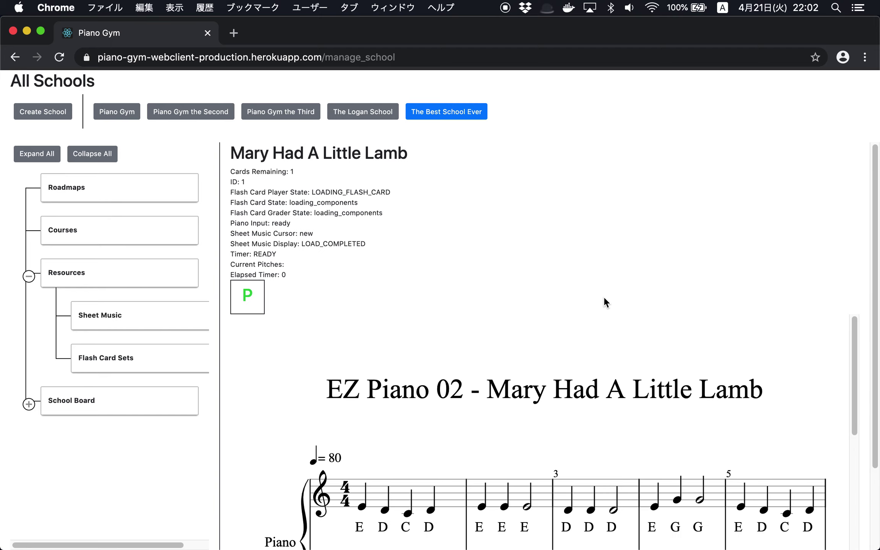
Examine the Mary Had A Little Lamb score and how its notes are graded while the flash card player runs
{"action": "scroll", "coordinate": [677, 389], "scroll_direction": "down", "scroll_amount": 10}
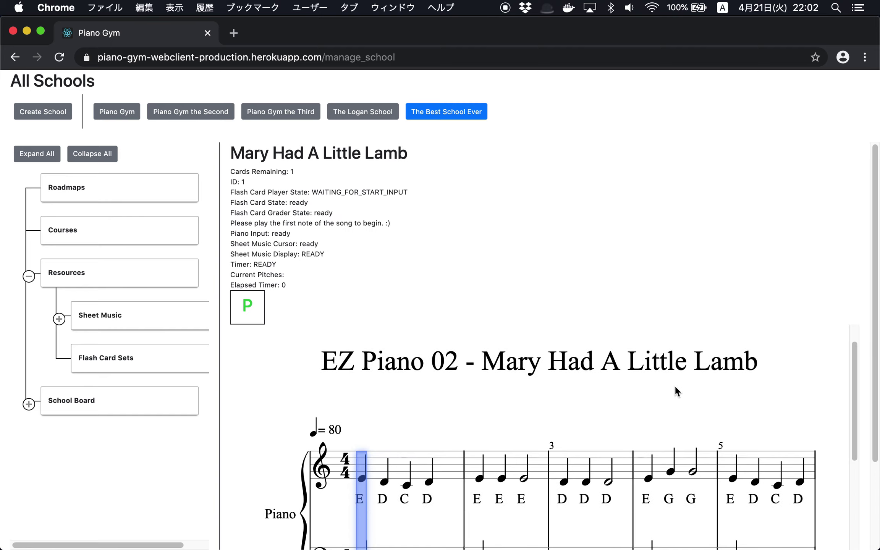
{"action": "scroll", "coordinate": [680, 404], "scroll_direction": "up", "scroll_amount": 8}
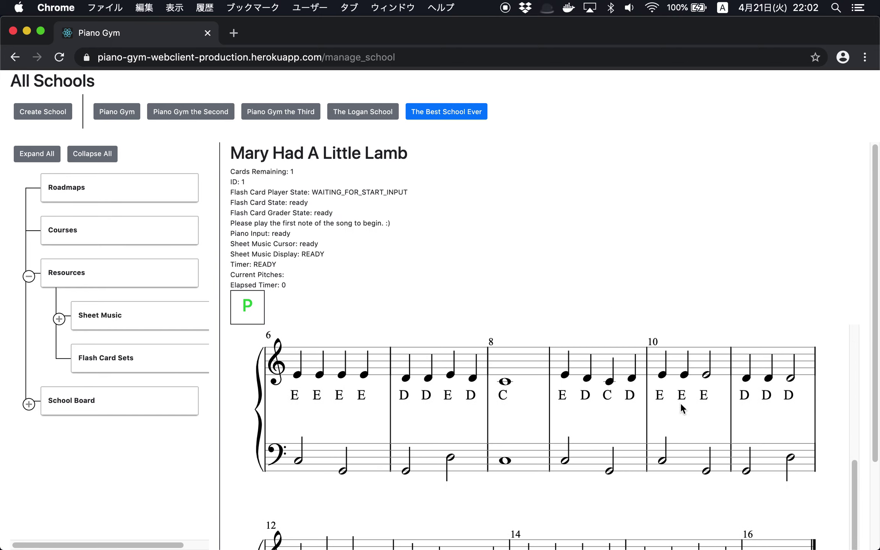
{"action": "scroll", "coordinate": [685, 407], "scroll_direction": "up", "scroll_amount": 5}
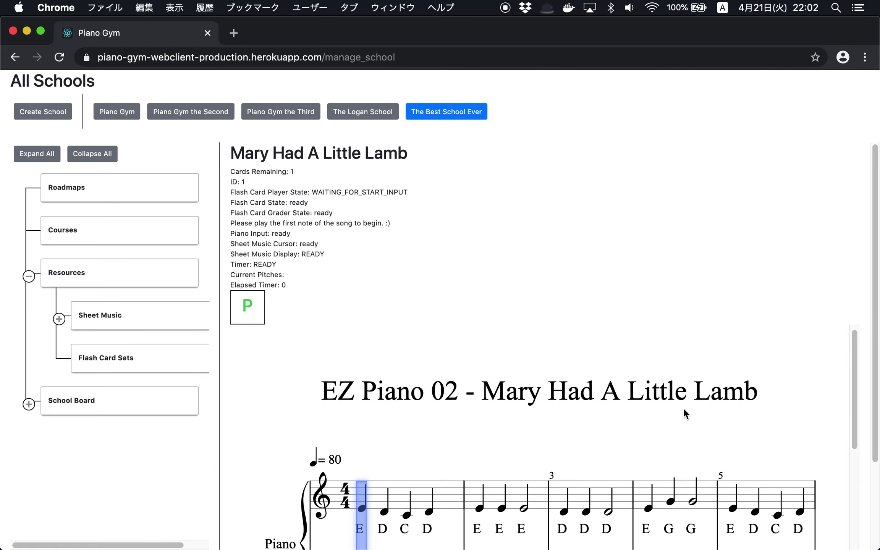
{"action": "scroll", "coordinate": [679, 406], "scroll_direction": "down", "scroll_amount": 1}
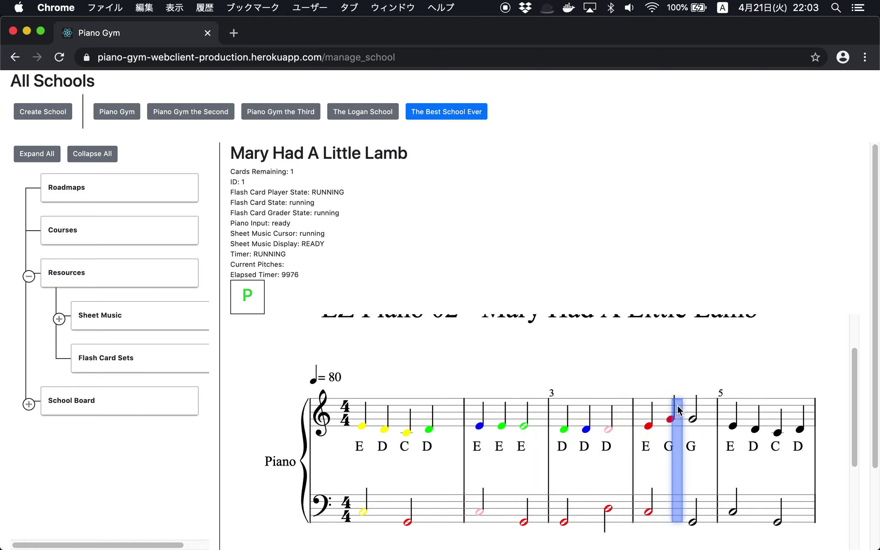
{"action": "scroll", "coordinate": [638, 451], "scroll_direction": "up", "scroll_amount": 2}
{"action": "scroll", "coordinate": [638, 451], "scroll_direction": "up", "scroll_amount": 1}
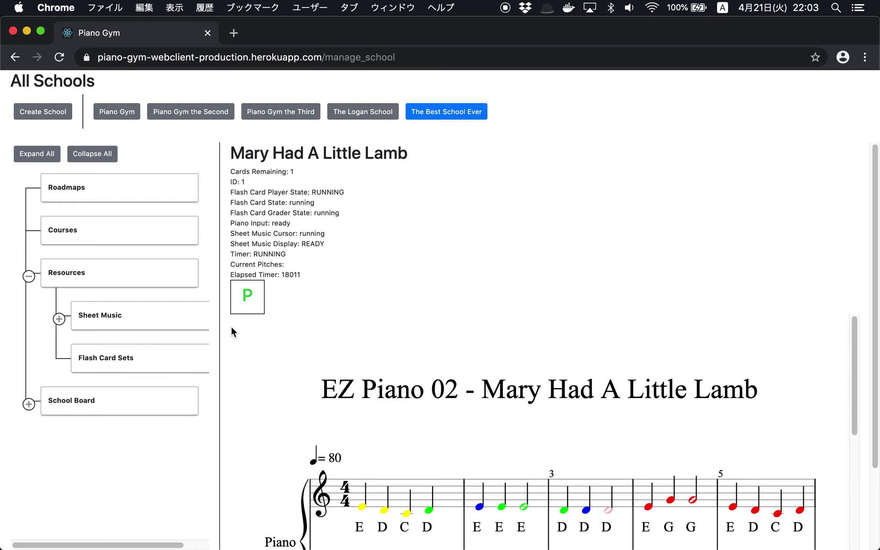
Create a flash card set named "The Best Flash Card Set Ever" in the school's resources
{"action": "left_click", "coordinate": [159, 358]}
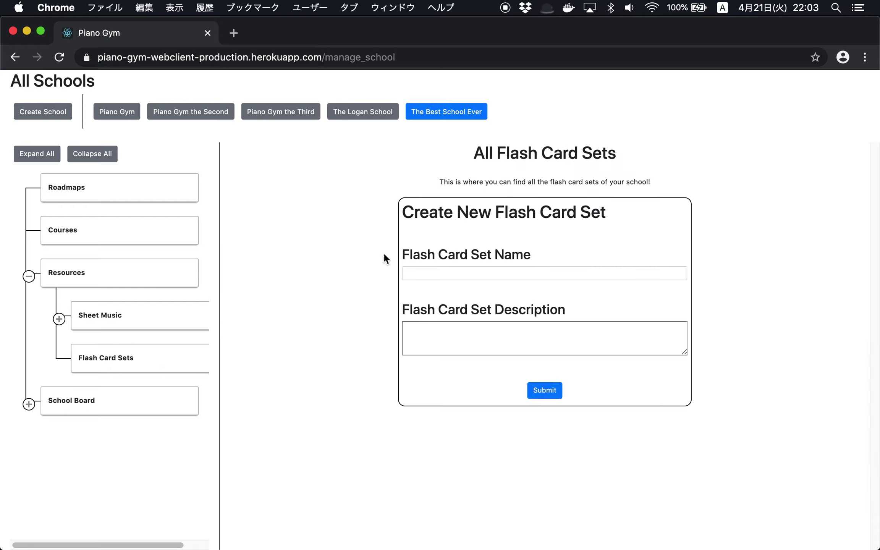
{"action": "left_click", "coordinate": [414, 272]}
{"action": "key", "text": "Down"}
{"action": "key", "text": "Down"}
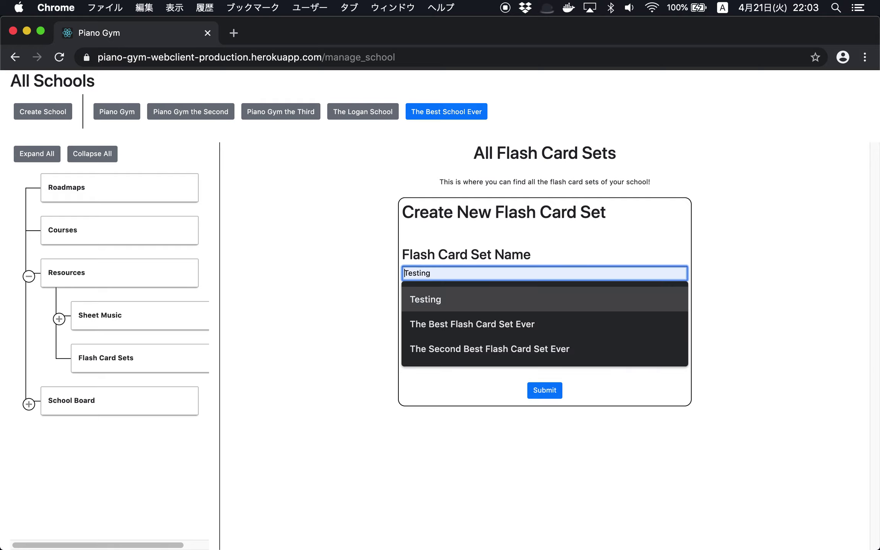
{"action": "key", "text": "Return"}
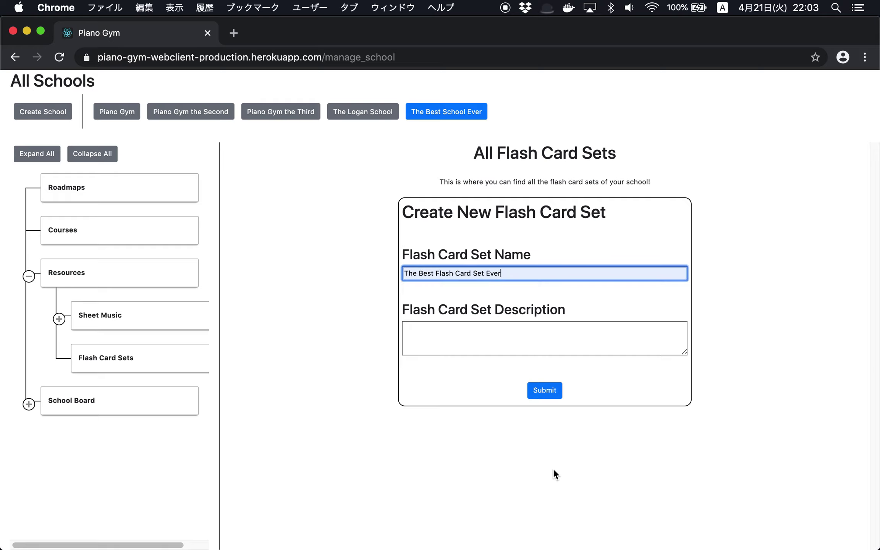
{"action": "left_click", "coordinate": [536, 390]}
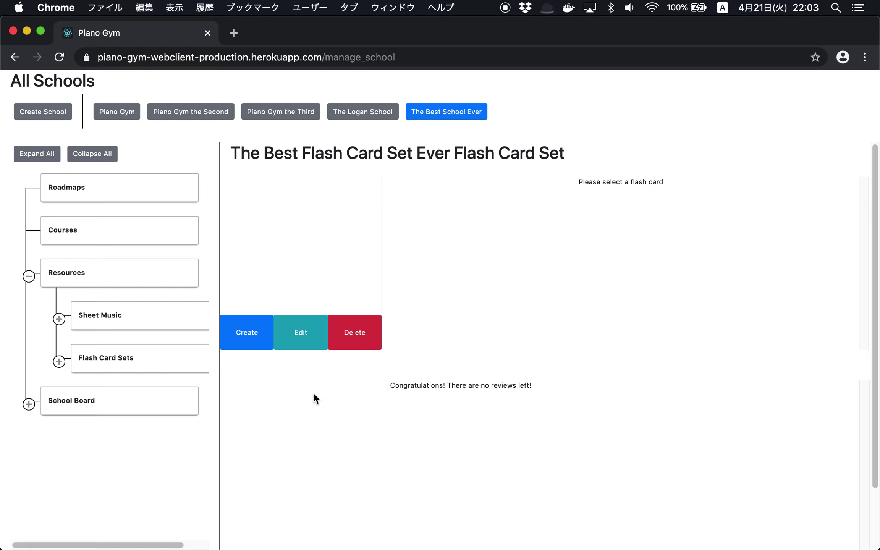
Start a new PLAY_SHEET_MUSIC flash card in the set and assign the Mary Had A Little Lamb sheet music to it
{"action": "left_click", "coordinate": [246, 345]}
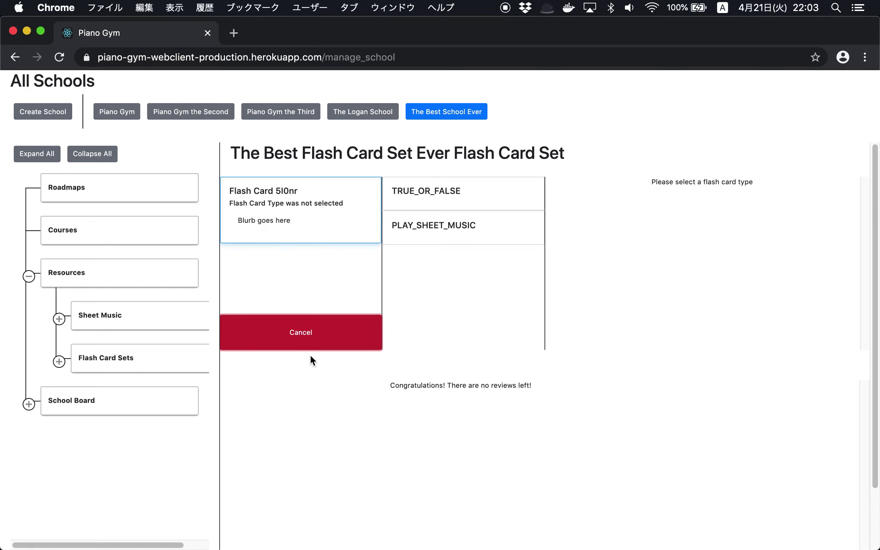
{"action": "left_click", "coordinate": [429, 234]}
{"action": "left_click", "coordinate": [603, 250]}
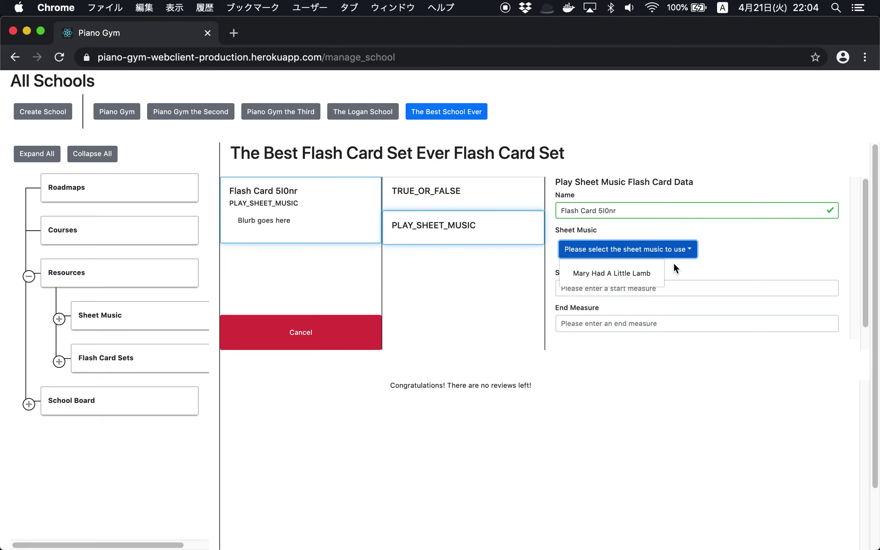
{"action": "left_click", "coordinate": [645, 274]}
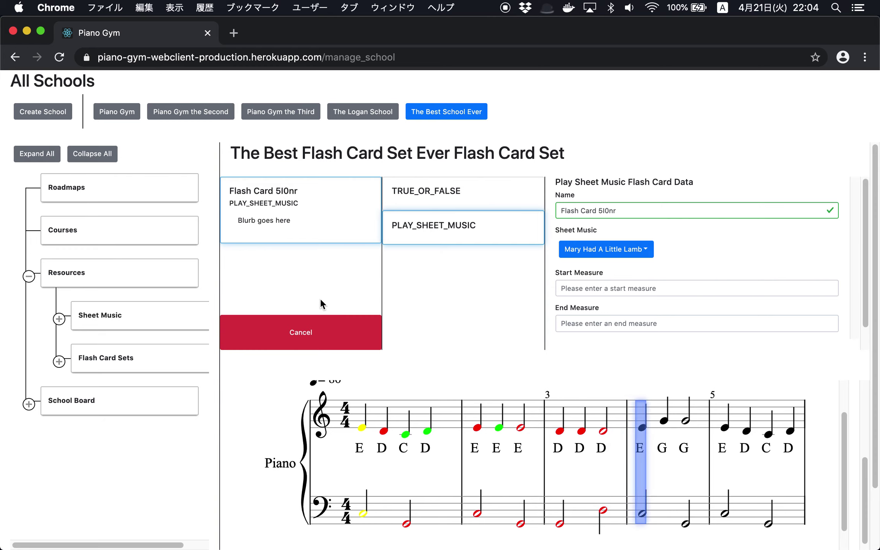
Check the flash card's score preview and set its end measure to 5
{"action": "scroll", "coordinate": [630, 418], "scroll_direction": "up", "scroll_amount": 3}
{"action": "scroll", "coordinate": [630, 418], "scroll_direction": "down", "scroll_amount": 10}
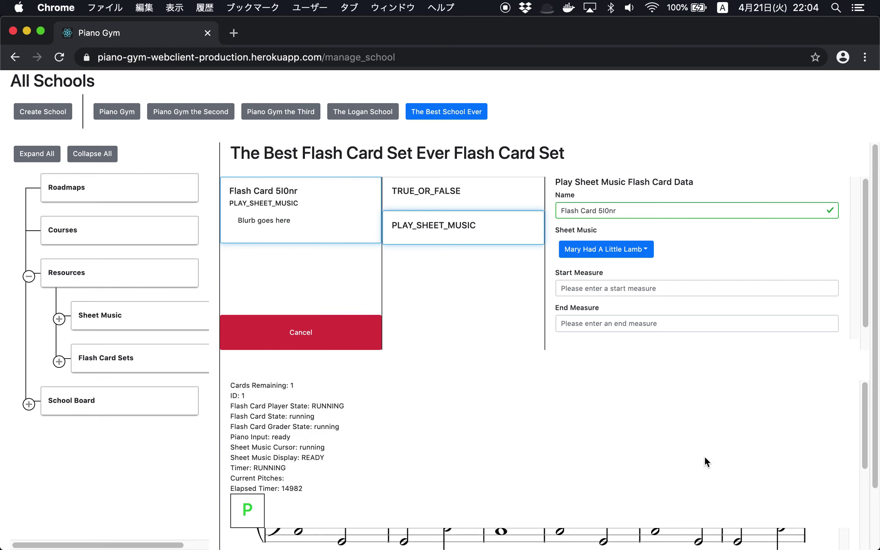
{"action": "left_click", "coordinate": [686, 328]}
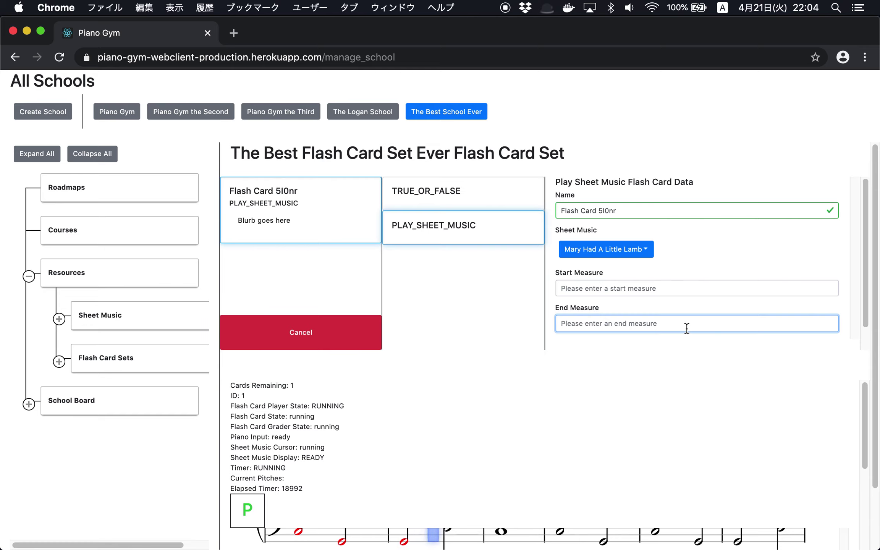
{"action": "type", "text": "5"}
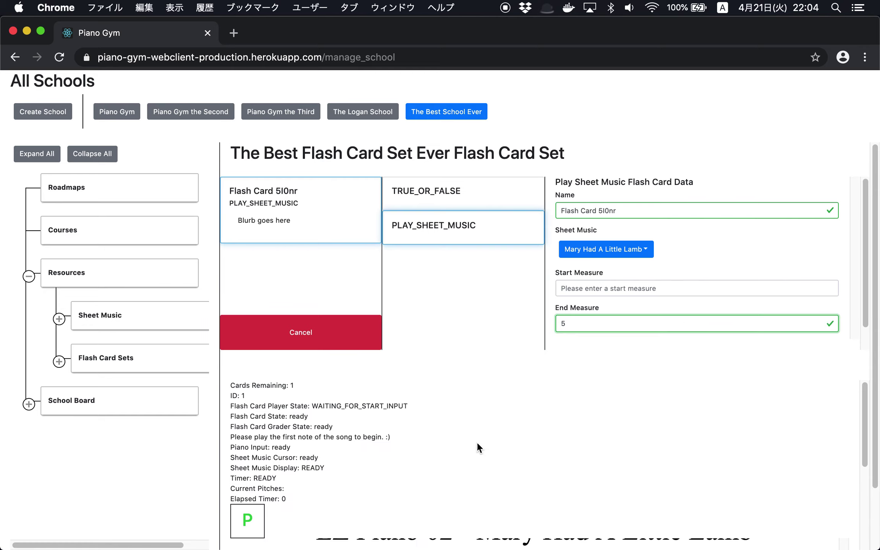
Examine the Mary Had A Little Lamb score preview up to measure 5 while the player grades its notes
{"action": "scroll", "coordinate": [512, 283], "scroll_direction": "down", "scroll_amount": 2}
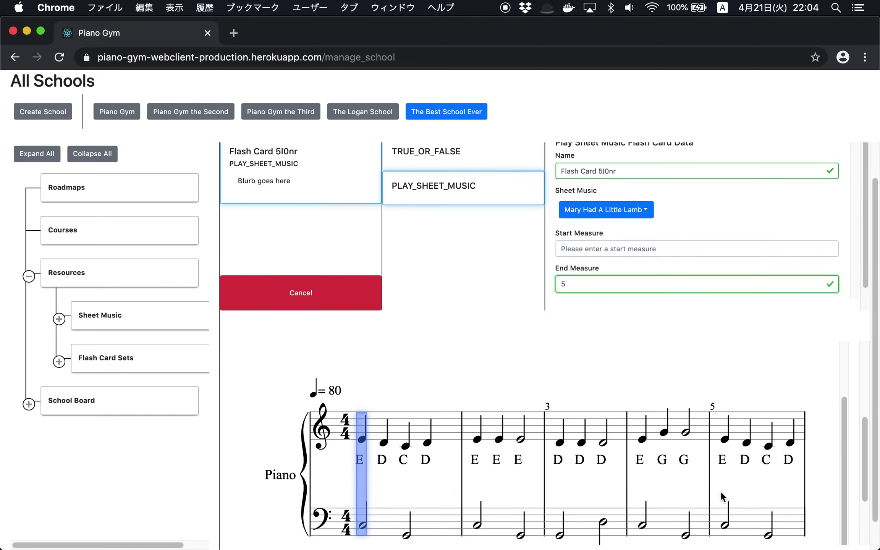
{"action": "scroll", "coordinate": [721, 488], "scroll_direction": "down", "scroll_amount": 3}
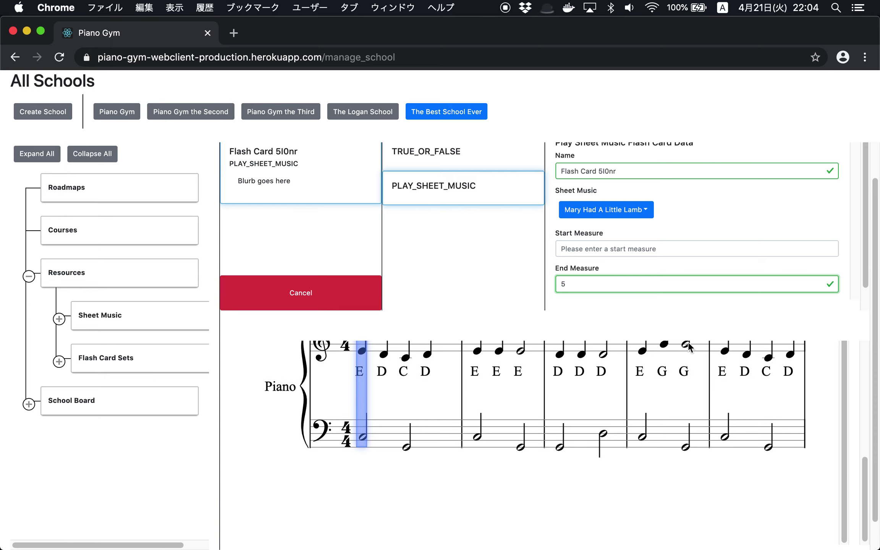
{"action": "scroll", "coordinate": [688, 415], "scroll_direction": "up", "scroll_amount": 3}
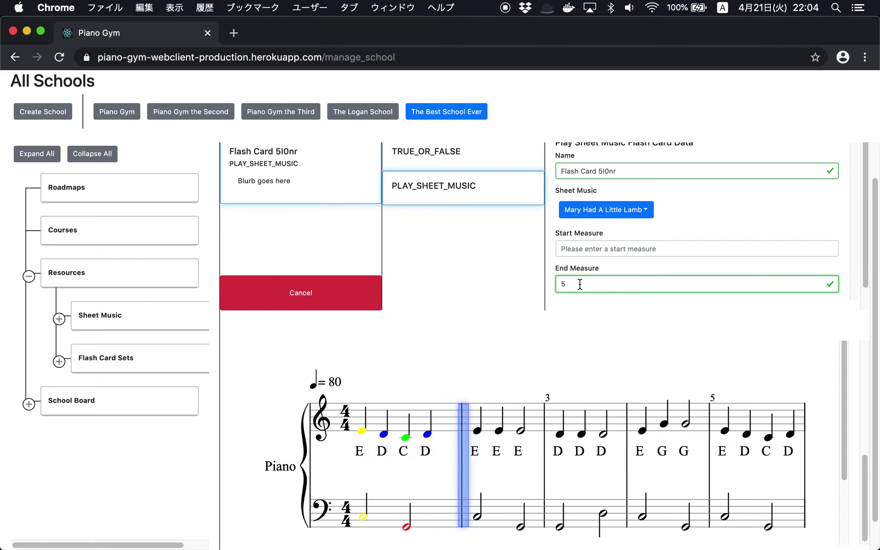
Try to clear the flash card's end measure and set its start measure to 5, and reload the page
{"action": "key", "text": "BackSpace"}
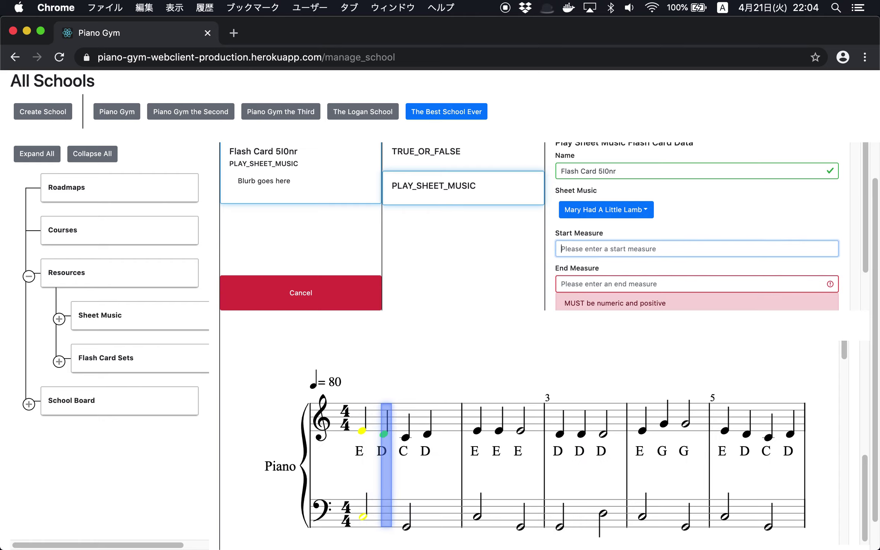
{"action": "key", "text": "shift+Tab"}
{"action": "type", "text": "5"}
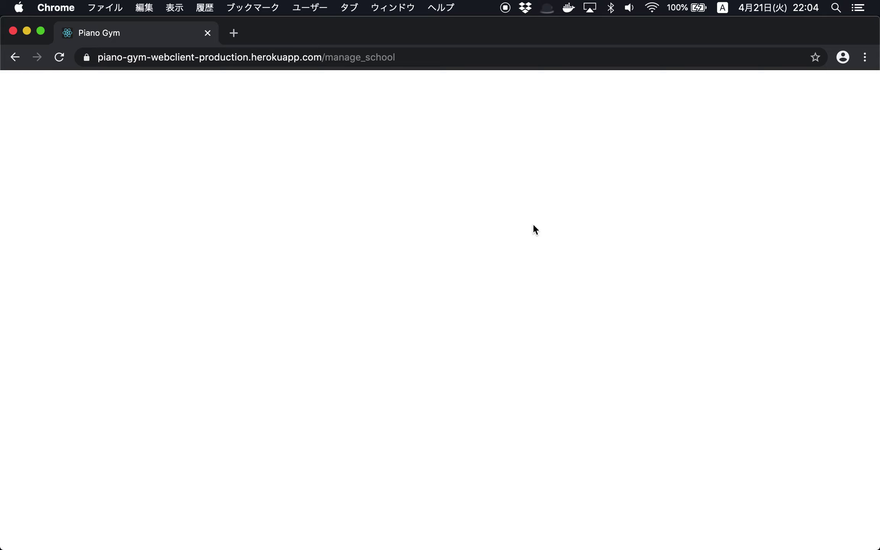
{"action": "key", "text": "super+r"}
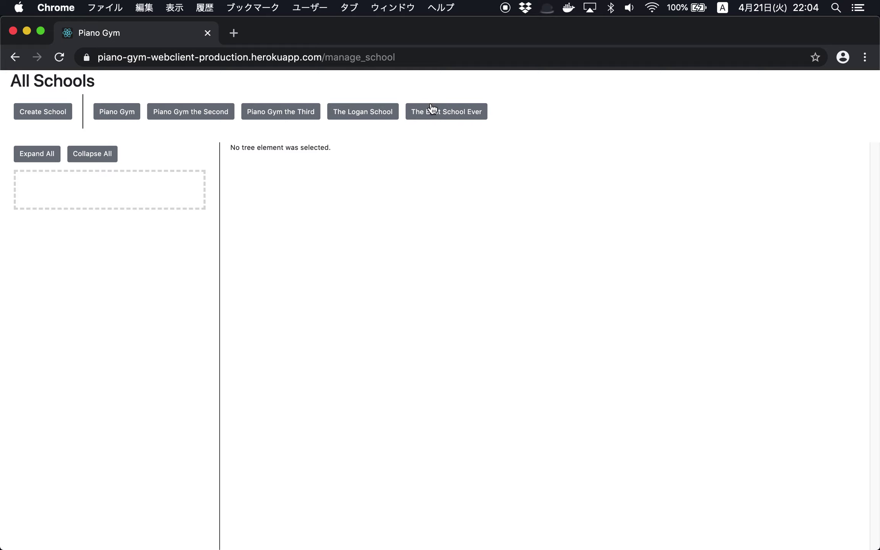
Reopen The Best Flash Card Set Ever from the resources of The Best School Ever
{"action": "left_click", "coordinate": [429, 112]}
{"action": "left_click", "coordinate": [40, 279]}
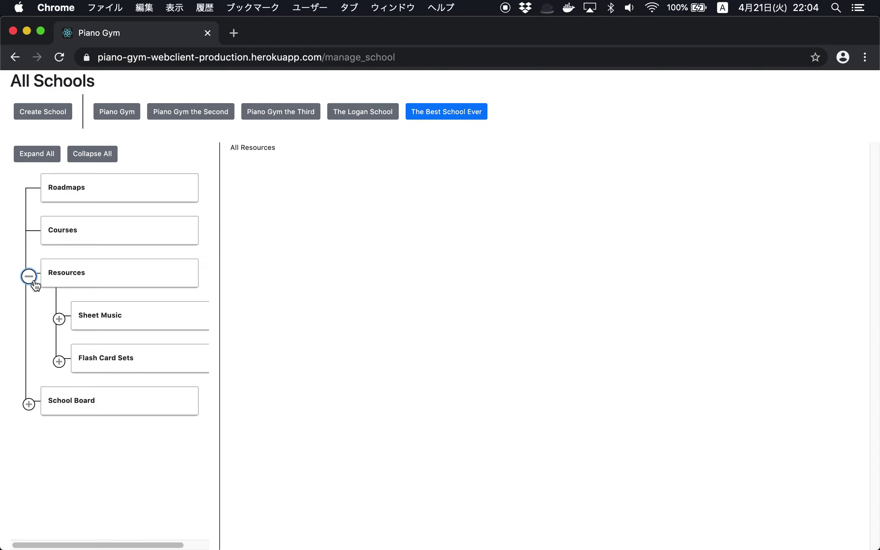
{"action": "left_click", "coordinate": [73, 358]}
{"action": "left_click", "coordinate": [59, 361]}
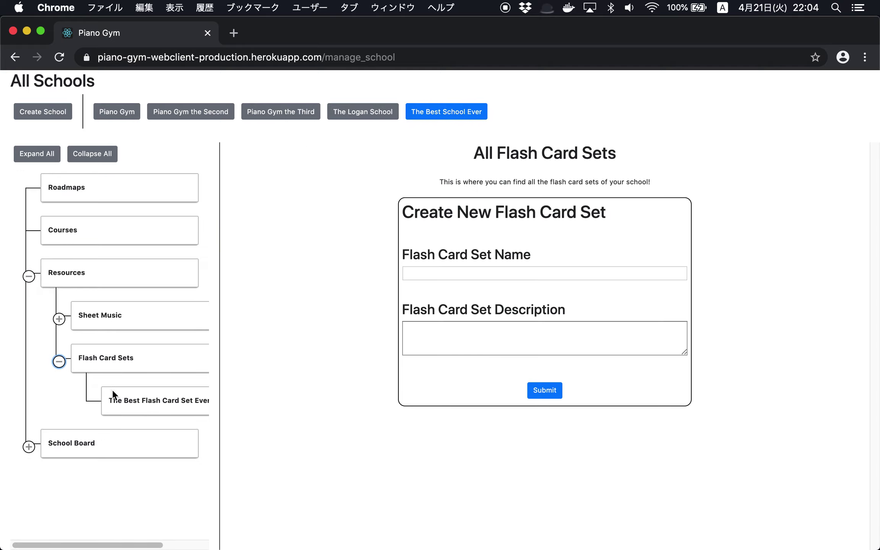
{"action": "left_click", "coordinate": [113, 398]}
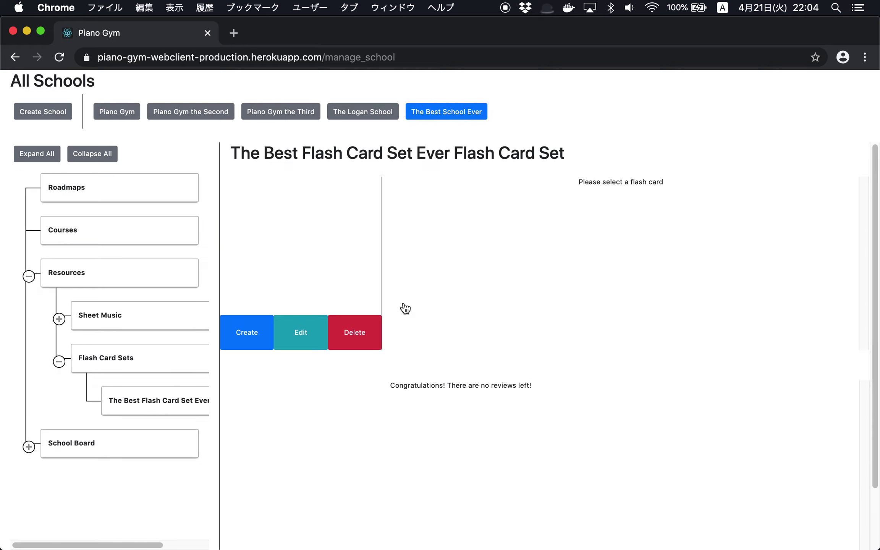
Start a PLAY_SHEET_MUSIC flash card in the reopened set and assign the Mary Had A Little Lamb sheet music
{"action": "left_click", "coordinate": [249, 333]}
{"action": "left_click", "coordinate": [469, 232]}
{"action": "left_click", "coordinate": [616, 252]}
{"action": "left_click", "coordinate": [624, 275]}
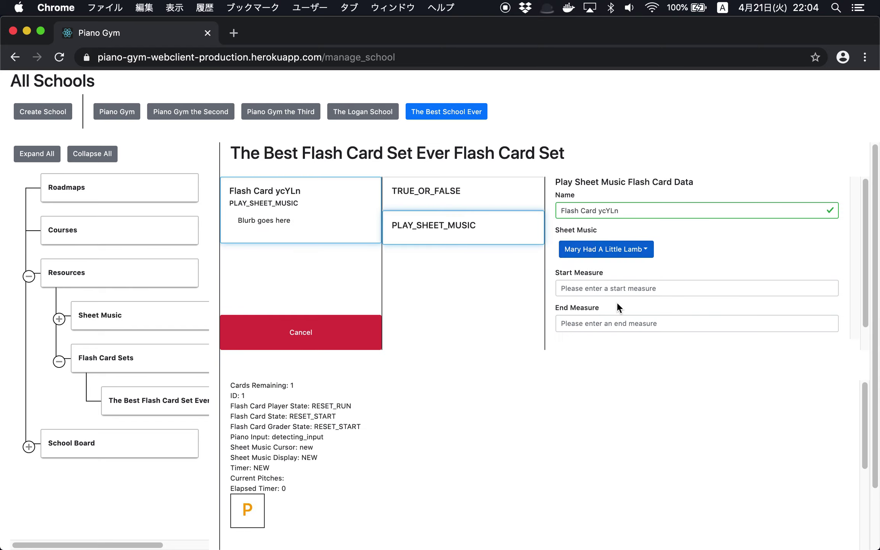
Set the flash card's end measure to 10 and its start measure to 5
{"action": "left_click", "coordinate": [600, 324]}
{"action": "type", "text": "10"}
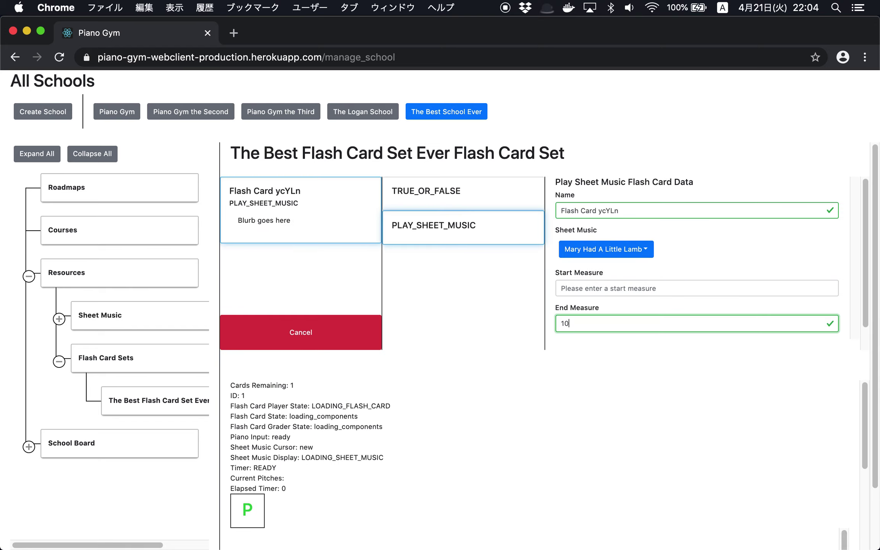
{"action": "key", "text": "shift+Tab"}
{"action": "type", "text": "5"}
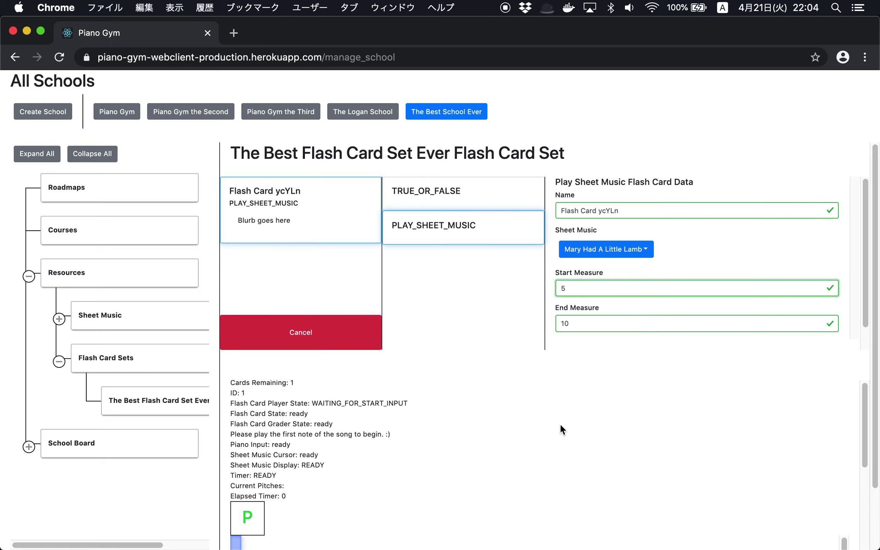
Check the score preview starting at measure 5 and submit the new flash card
{"action": "scroll", "coordinate": [583, 380], "scroll_direction": "down", "scroll_amount": 2}
{"action": "scroll", "coordinate": [542, 409], "scroll_direction": "up", "scroll_amount": 3}
{"action": "scroll", "coordinate": [541, 409], "scroll_direction": "down", "scroll_amount": 2}
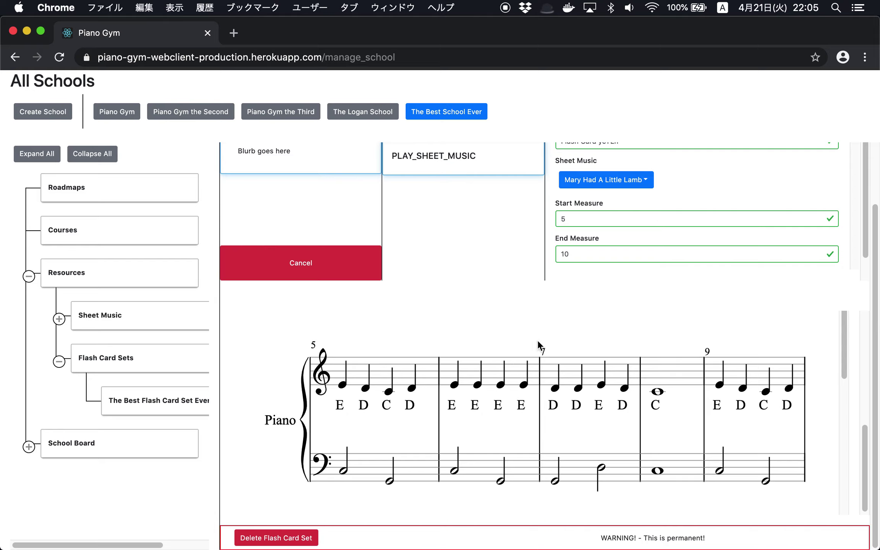
{"action": "scroll", "coordinate": [453, 318], "scroll_direction": "up", "scroll_amount": 5}
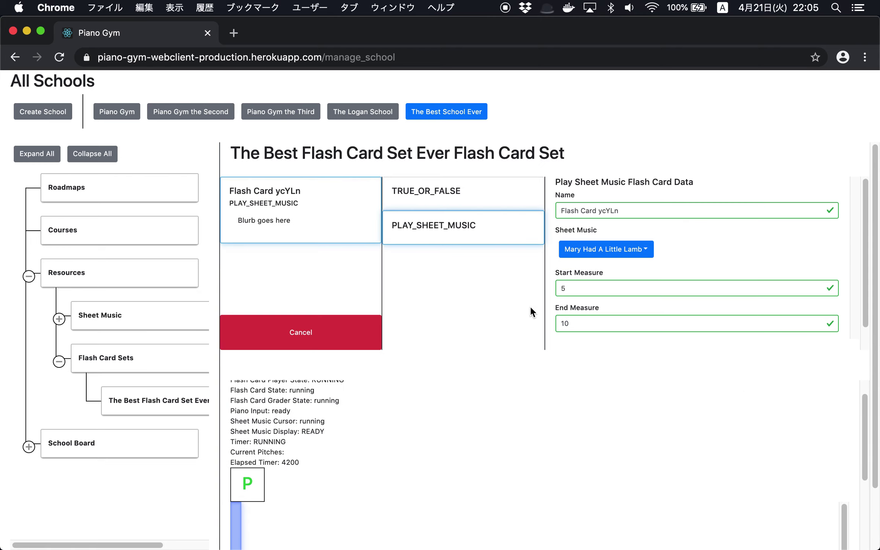
{"action": "scroll", "coordinate": [609, 306], "scroll_direction": "down", "scroll_amount": 1}
{"action": "scroll", "coordinate": [627, 312], "scroll_direction": "down", "scroll_amount": 1}
{"action": "left_click", "coordinate": [645, 326]}
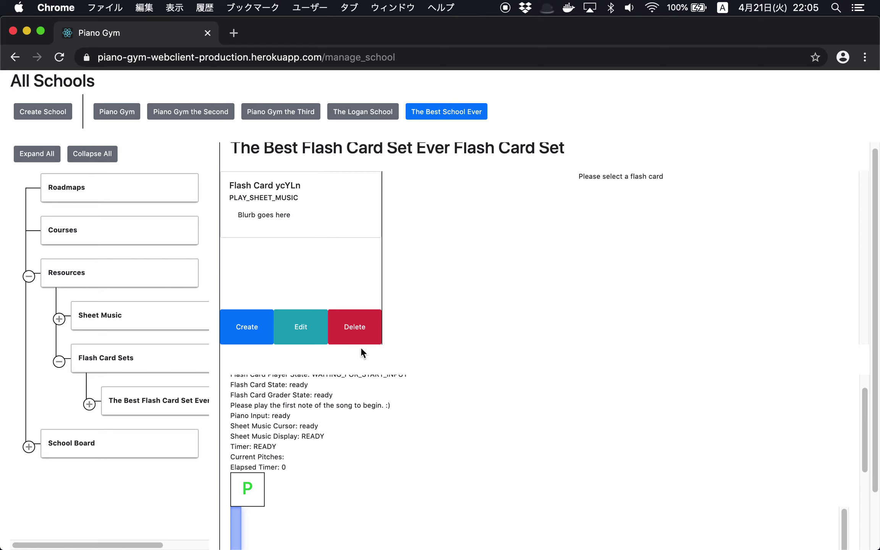
Select the saved flash card in the set and review its data and player
{"action": "left_click", "coordinate": [266, 206]}
{"action": "scroll", "coordinate": [518, 351], "scroll_direction": "down", "scroll_amount": 2}
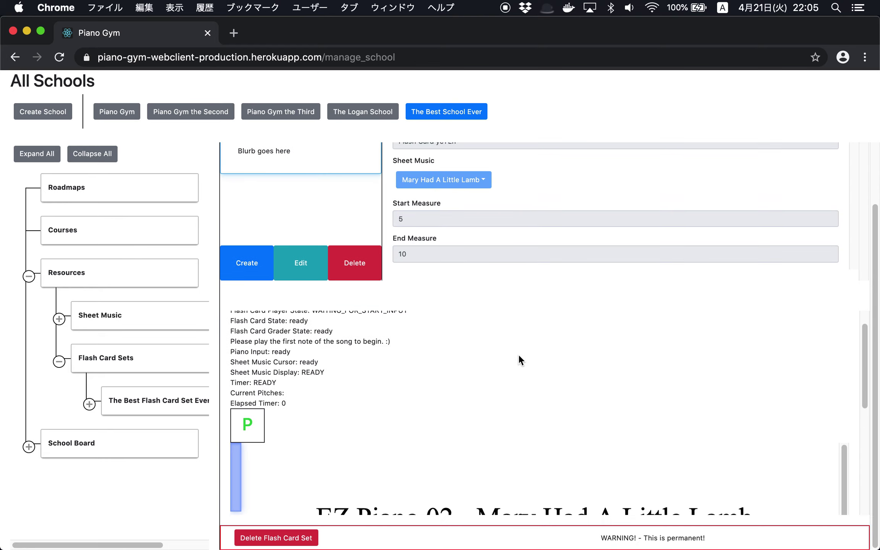
{"action": "scroll", "coordinate": [447, 314], "scroll_direction": "up", "scroll_amount": 3}
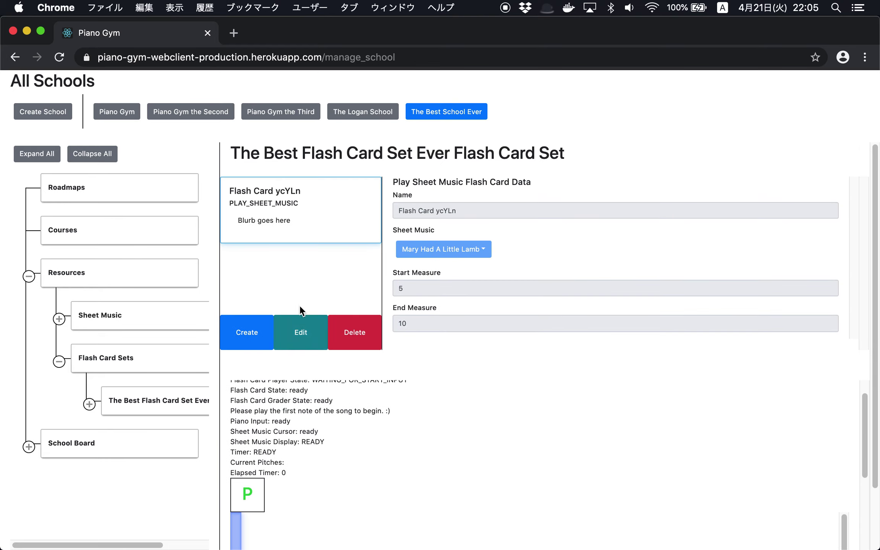
Start another PLAY_SHEET_MUSIC flash card with Mary Had A Little Lamb, from start measure 1 to end measure 5
{"action": "left_click", "coordinate": [252, 333]}
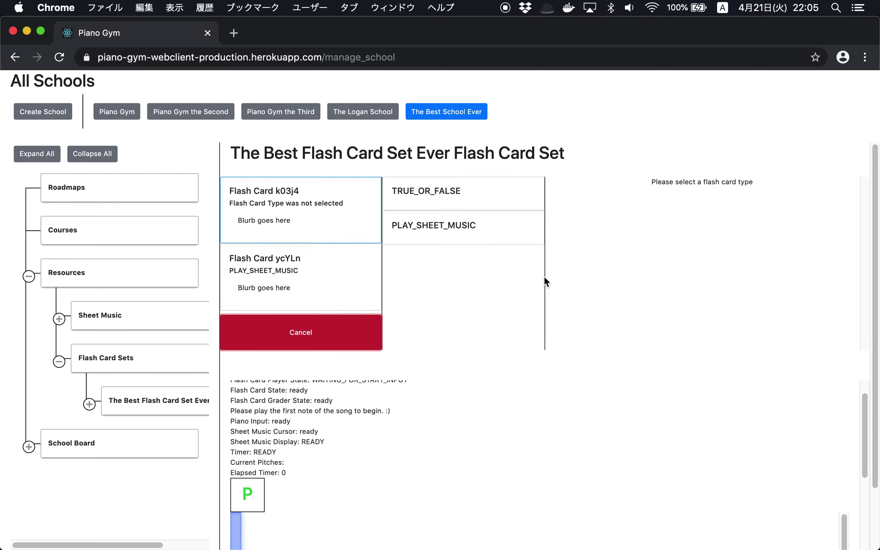
{"action": "left_click", "coordinate": [494, 232]}
{"action": "left_click", "coordinate": [608, 253]}
{"action": "left_click", "coordinate": [598, 273]}
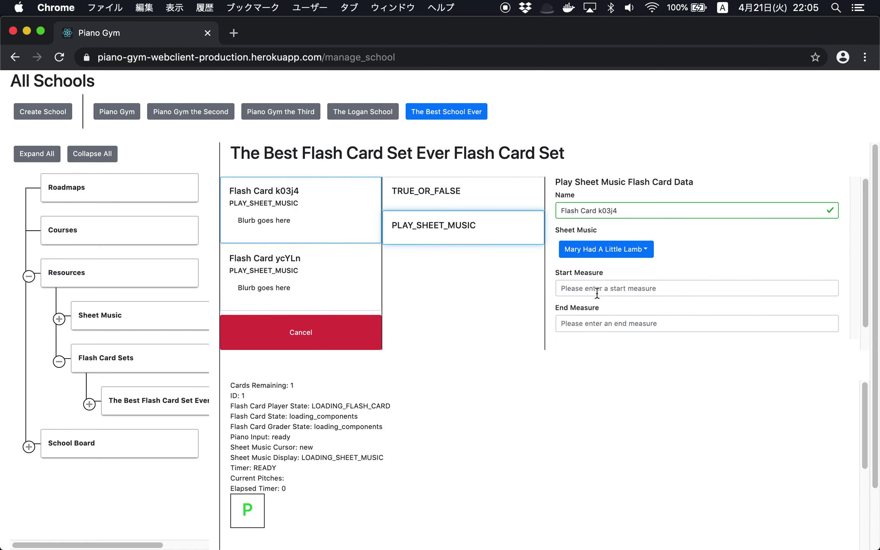
{"action": "type", "text": "1"}
{"action": "left_click", "coordinate": [601, 321]}
{"action": "type", "text": "5"}
Examine how the notes of measures 1 to 5 are graded in the preview and cancel the unsaved flash card
{"action": "scroll", "coordinate": [590, 367], "scroll_direction": "down", "scroll_amount": 3}
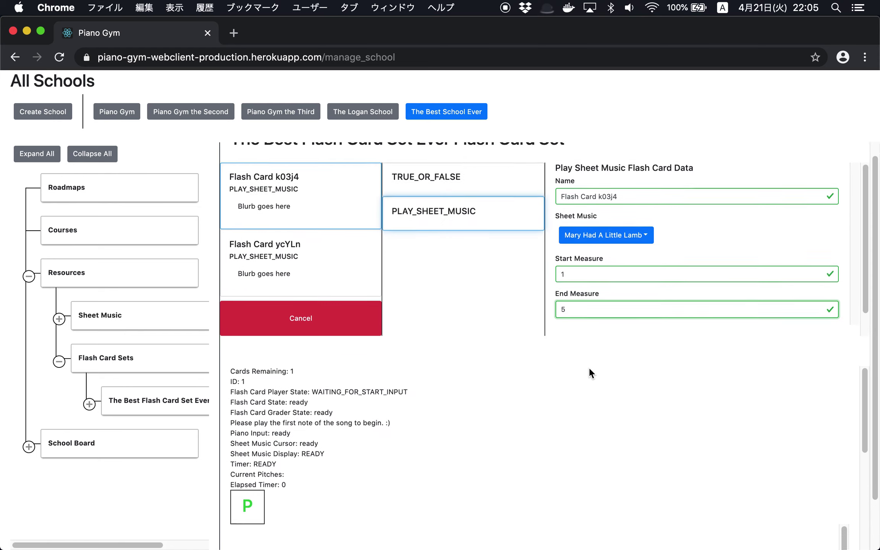
{"action": "scroll", "coordinate": [582, 386], "scroll_direction": "down", "scroll_amount": 5}
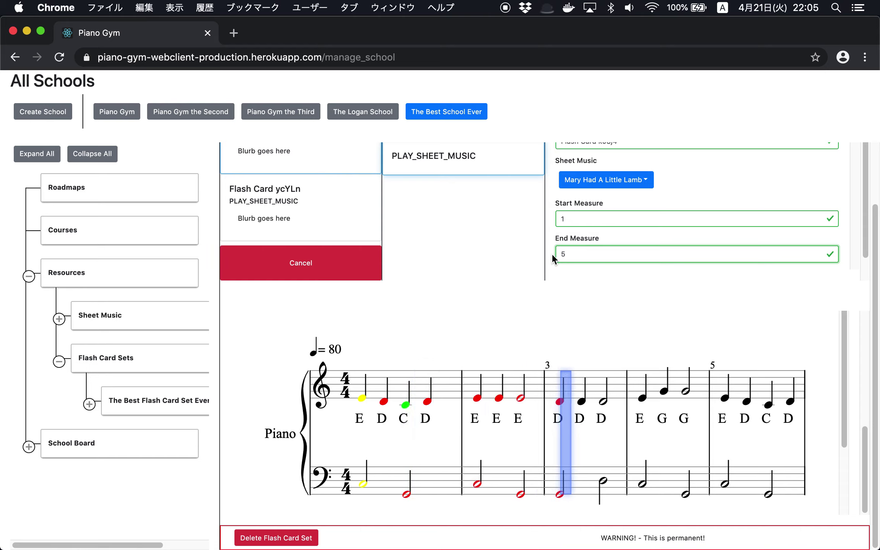
{"action": "scroll", "coordinate": [561, 297], "scroll_direction": "up", "scroll_amount": 2}
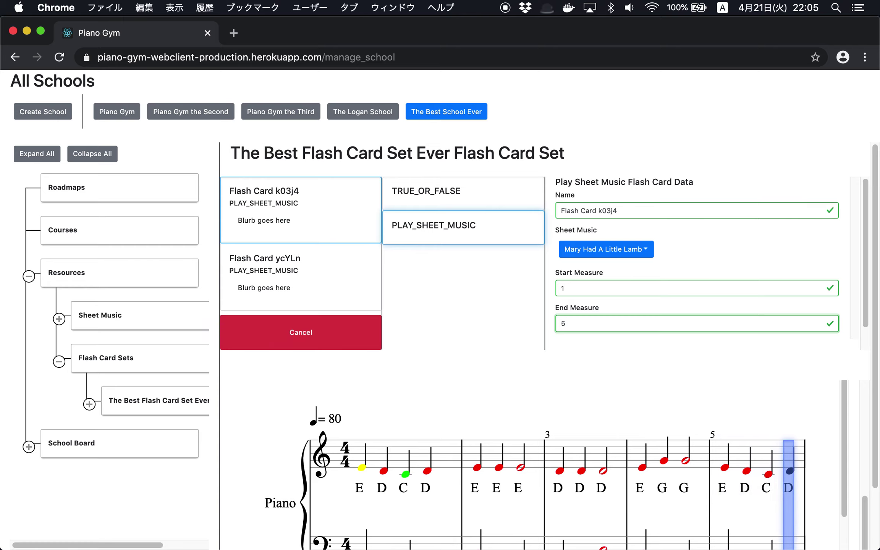
{"action": "left_click", "coordinate": [355, 341]}
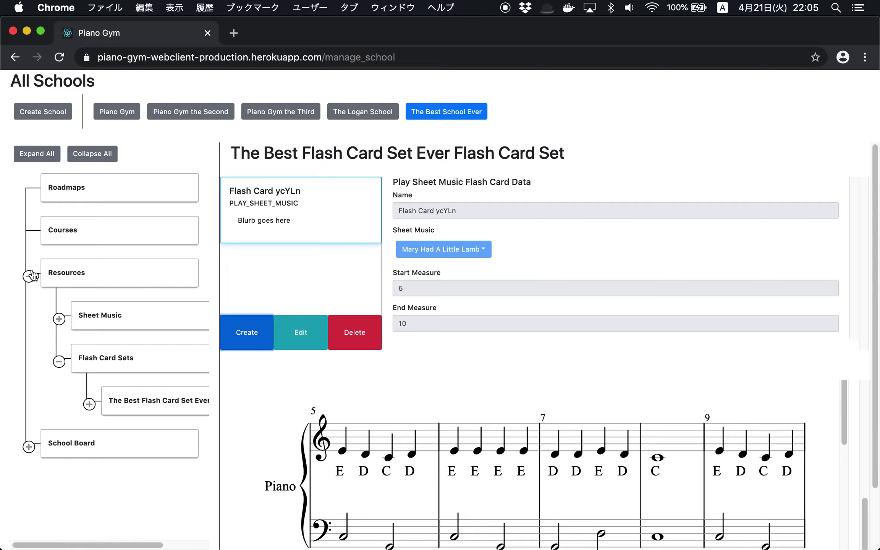
View the school's courses page and return to The Best Flash Card Set Ever
{"action": "left_click", "coordinate": [50, 240]}
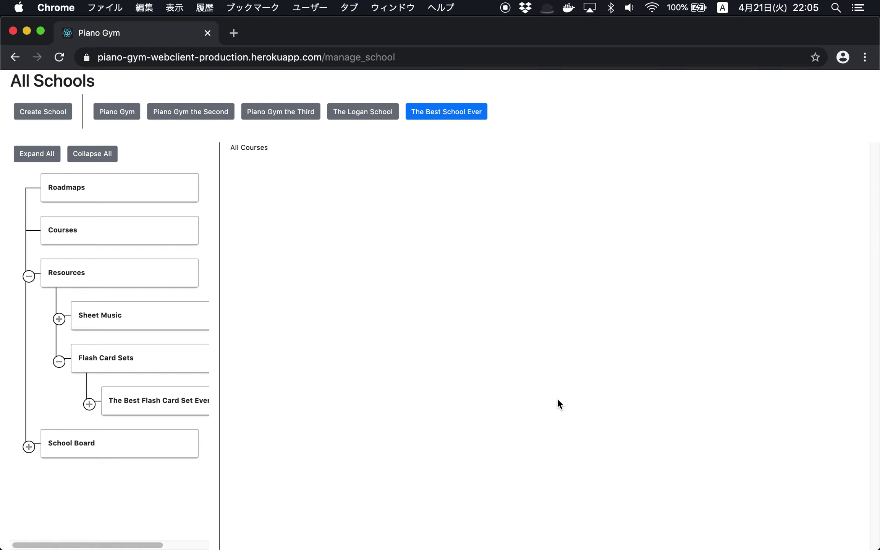
{"action": "left_click", "coordinate": [152, 399]}
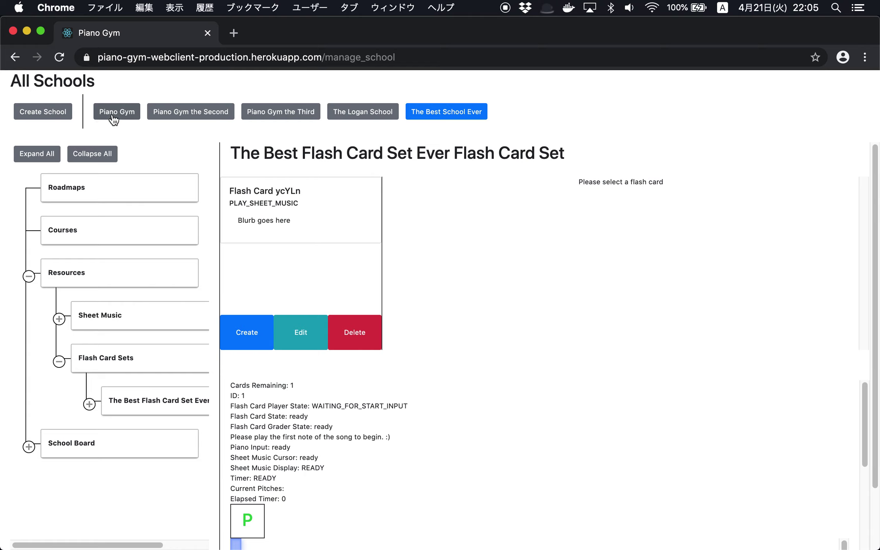
Go from the site's root address to the learner dashboard and enroll in the Piano Gym school
{"action": "double_click", "coordinate": [388, 58]}
{"action": "key", "text": "BackSpace"}
{"action": "key", "text": "Return"}
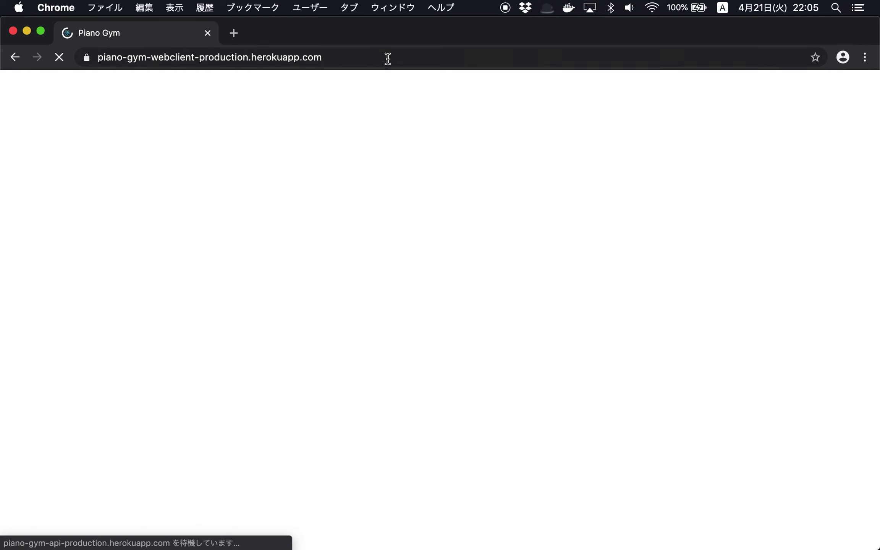
{"action": "left_click", "coordinate": [303, 252]}
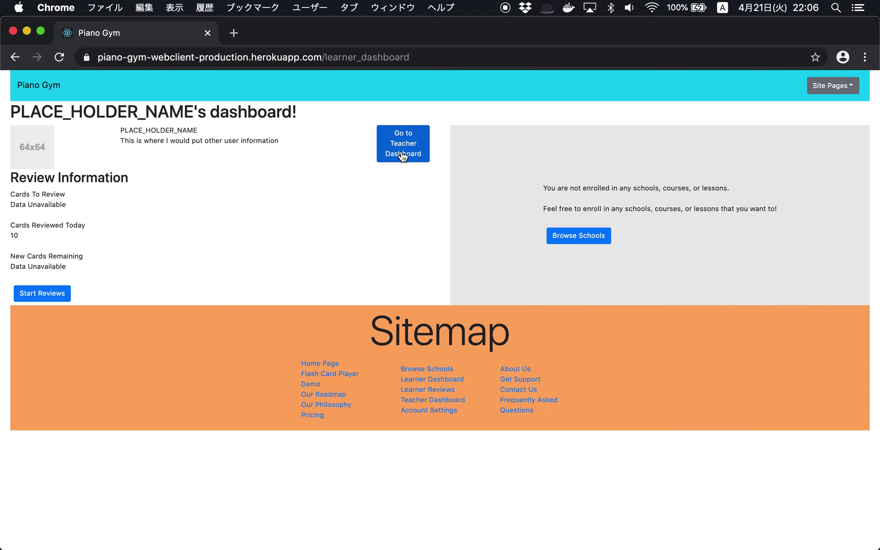
{"action": "left_click", "coordinate": [579, 238]}
{"action": "left_click", "coordinate": [608, 147]}
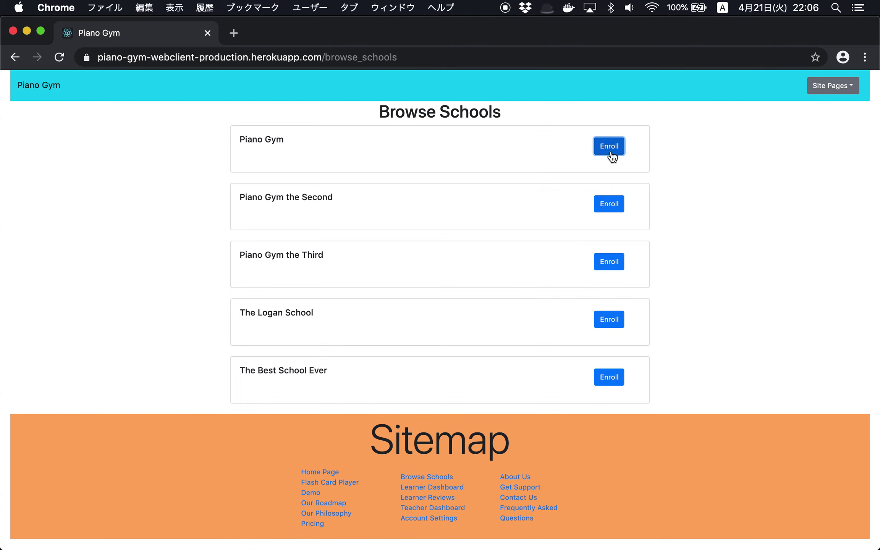
Start the reviews from the learner dashboard and draw a new flash card to begin learning it
{"action": "left_click", "coordinate": [834, 86]}
{"action": "left_click", "coordinate": [832, 134]}
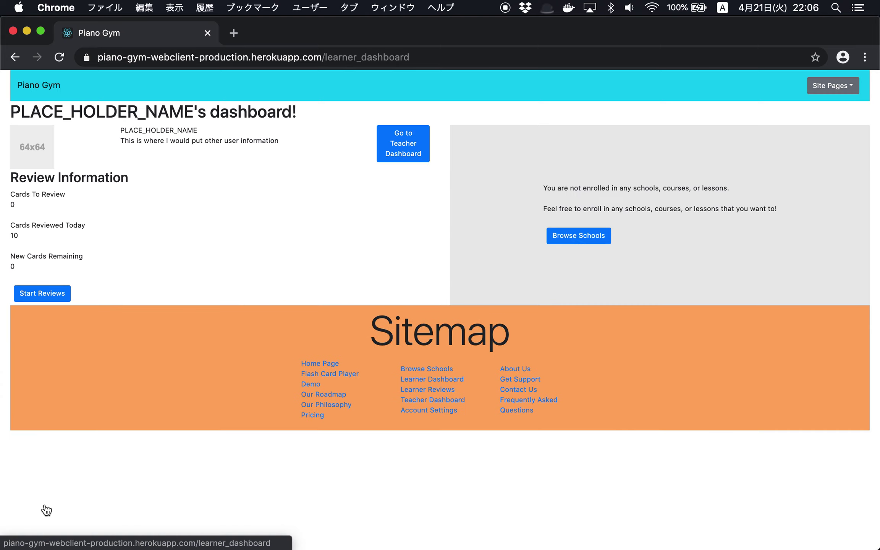
{"action": "left_click", "coordinate": [42, 293]}
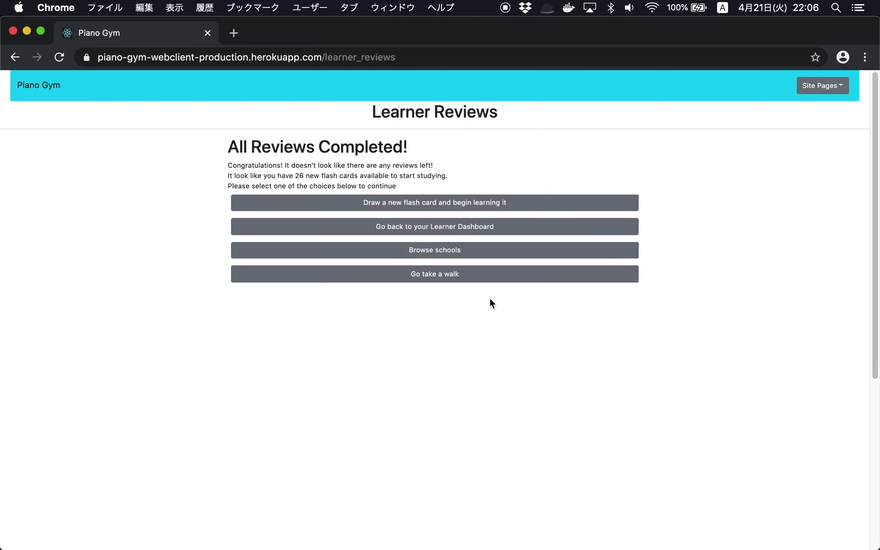
{"action": "left_click_drag", "start_coordinate": [285, 165], "coordinate": [346, 176]}
{"action": "left_click", "coordinate": [378, 177]}
{"action": "left_click", "coordinate": [475, 203]}
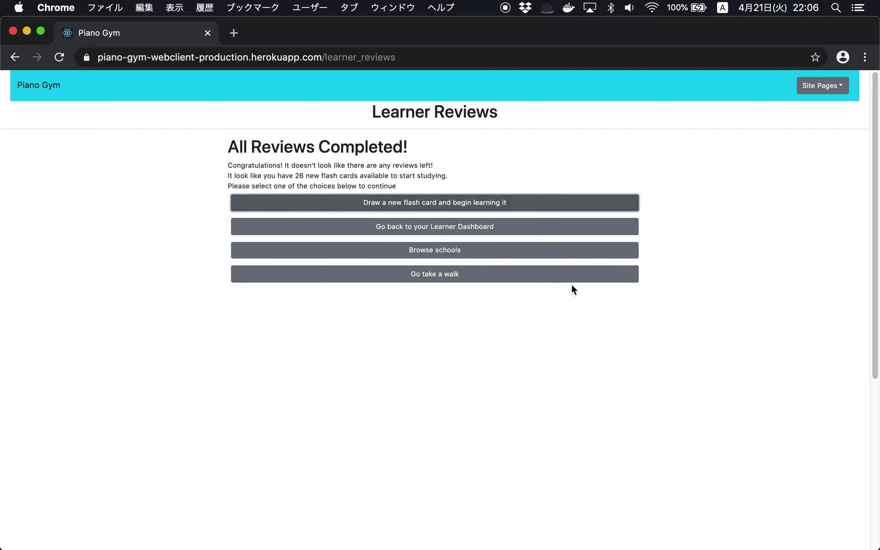